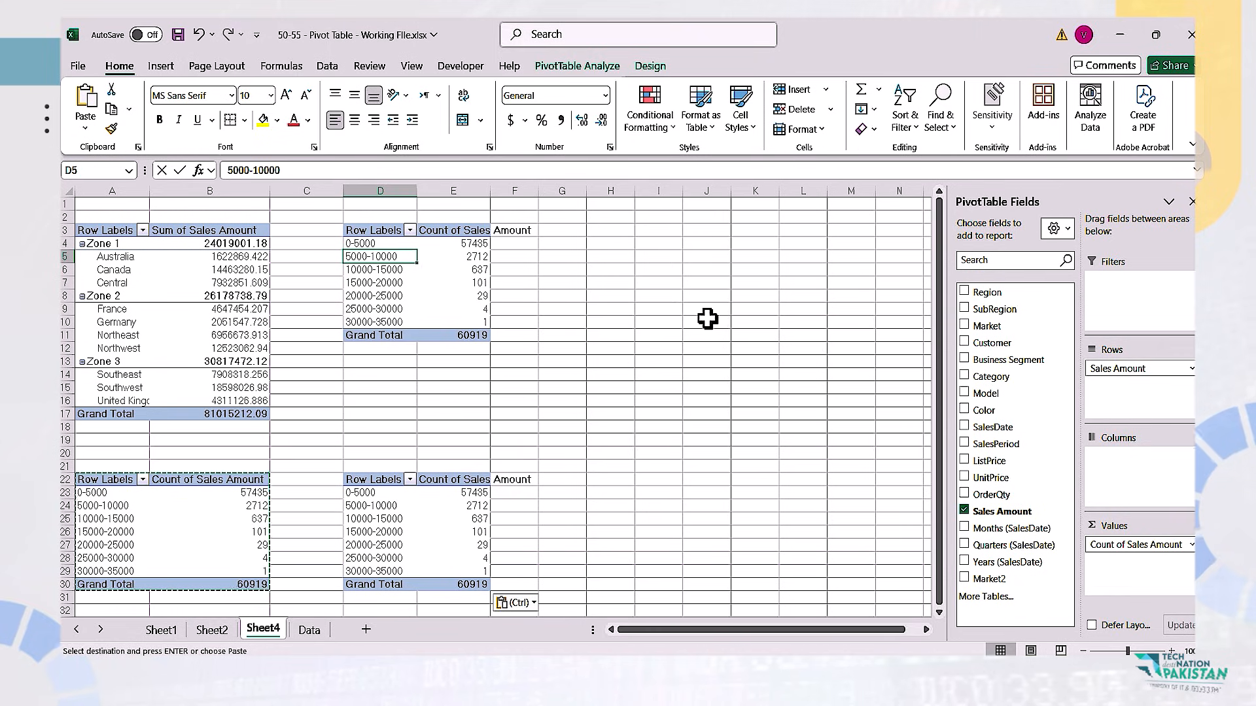
- Rebuild the pivot table at D3 with Color as rows and the count of Sales Amount as values
click(964, 511)
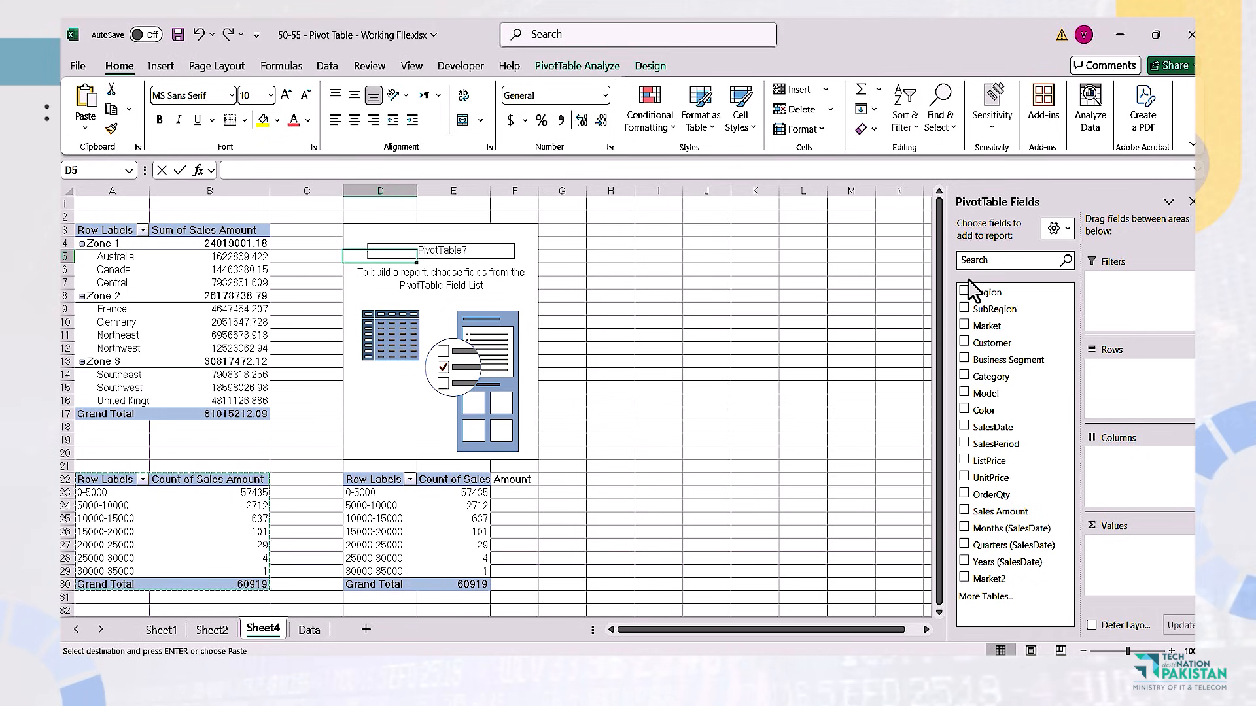
click(966, 410)
click(965, 410)
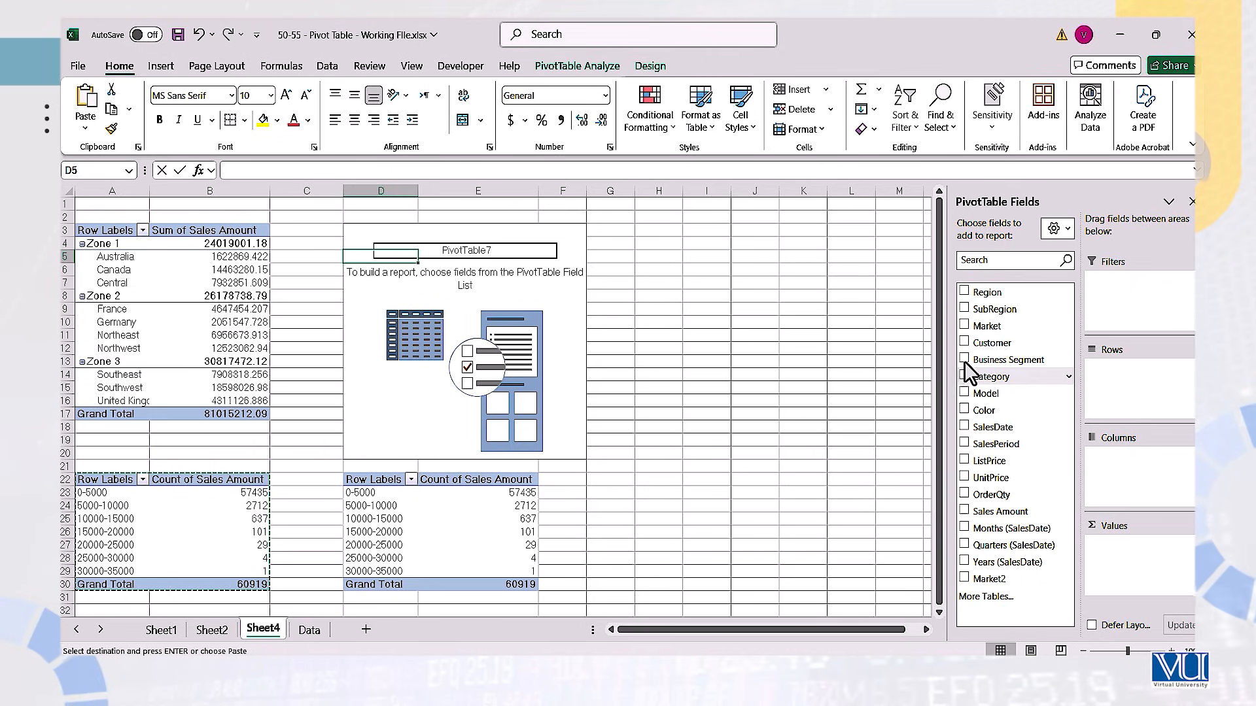
click(964, 410)
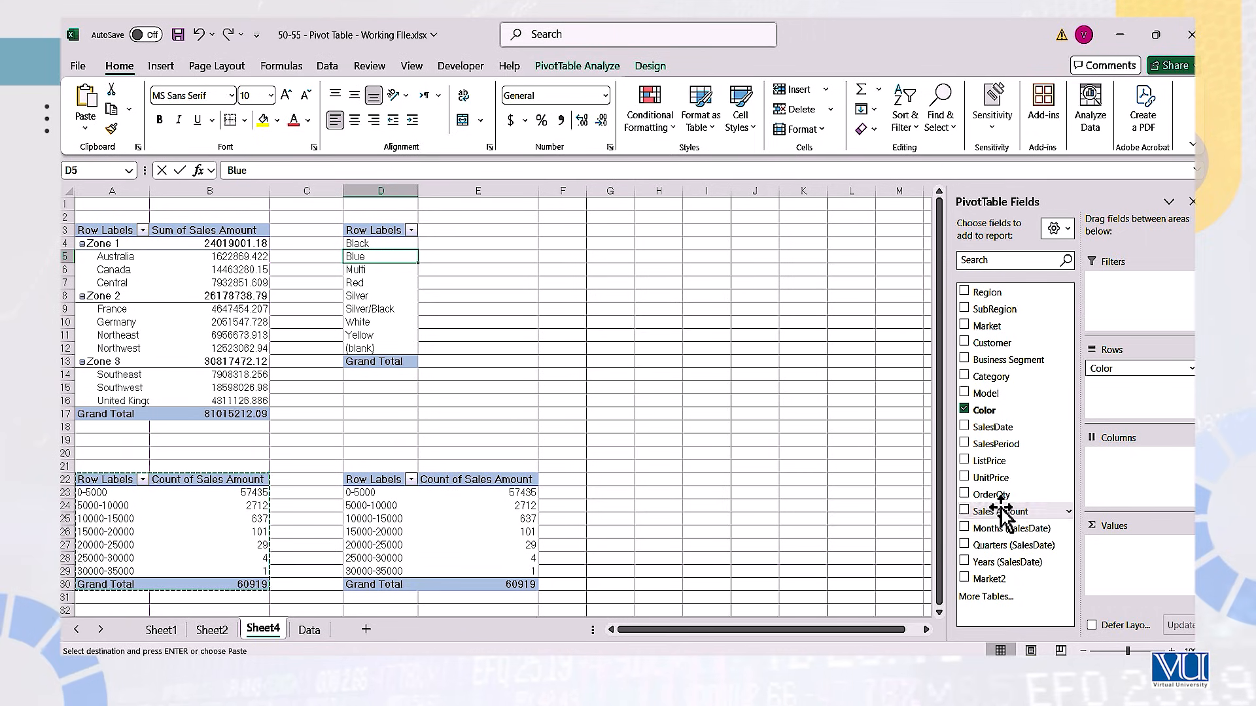
drag(1001, 512, 1151, 556)
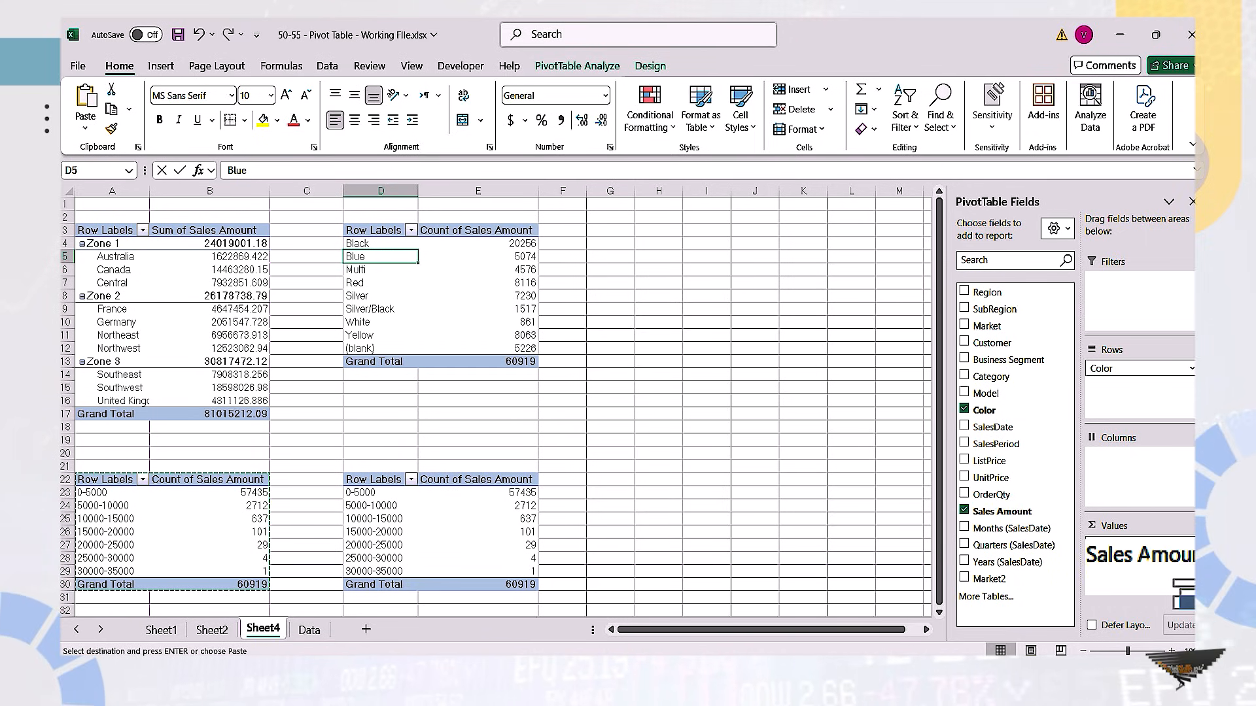
- Rebuild the pivot table at D22 with Years (SalesDate) as rows and the count of Sales Amount as values
click(525, 506)
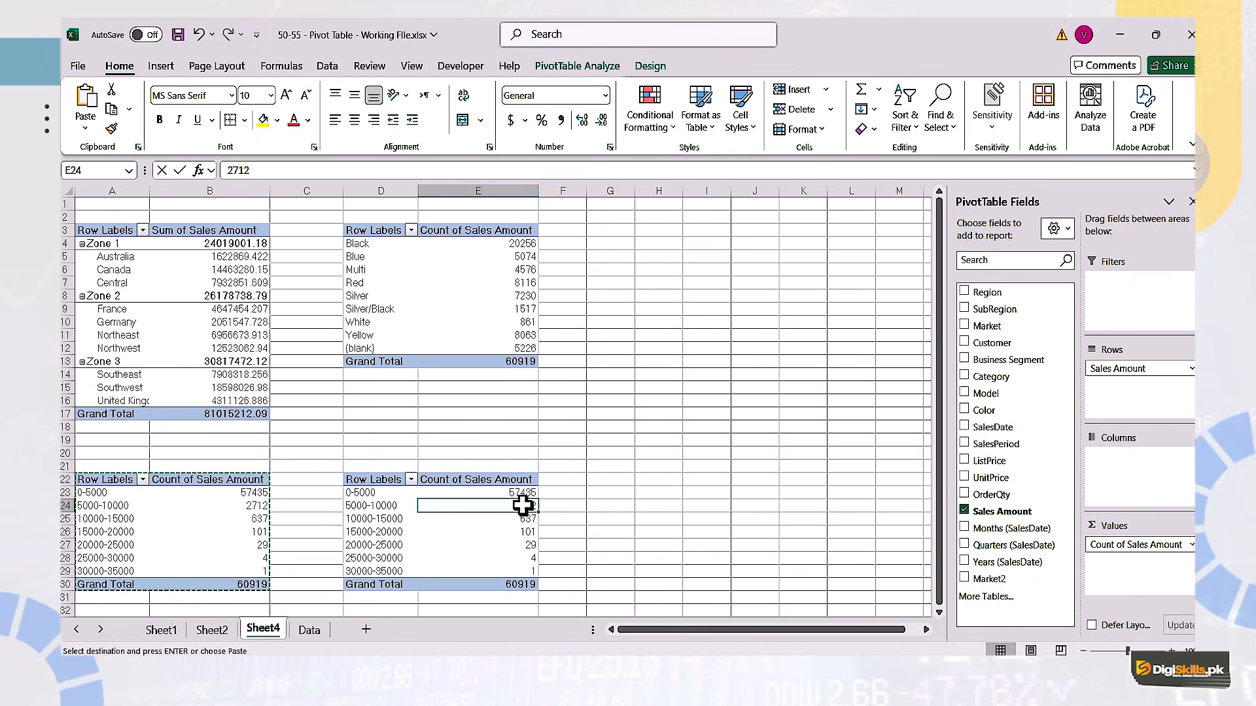
click(962, 510)
click(964, 511)
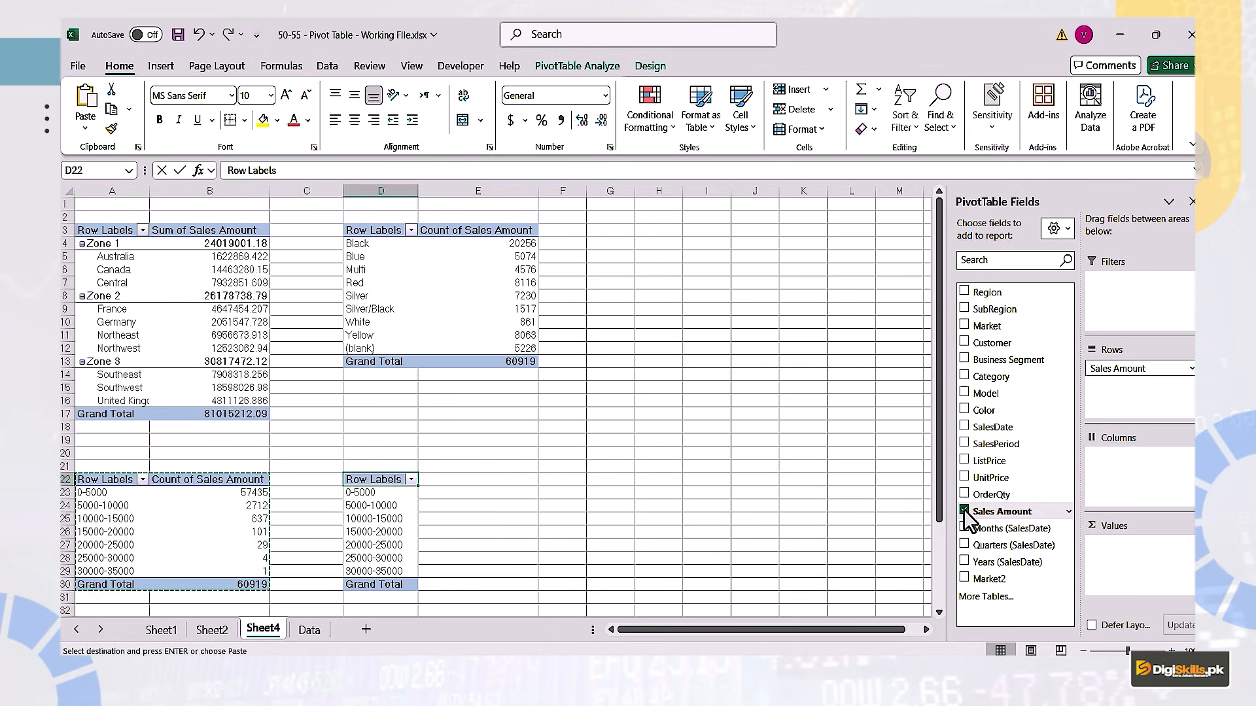
drag(1007, 511, 1157, 570)
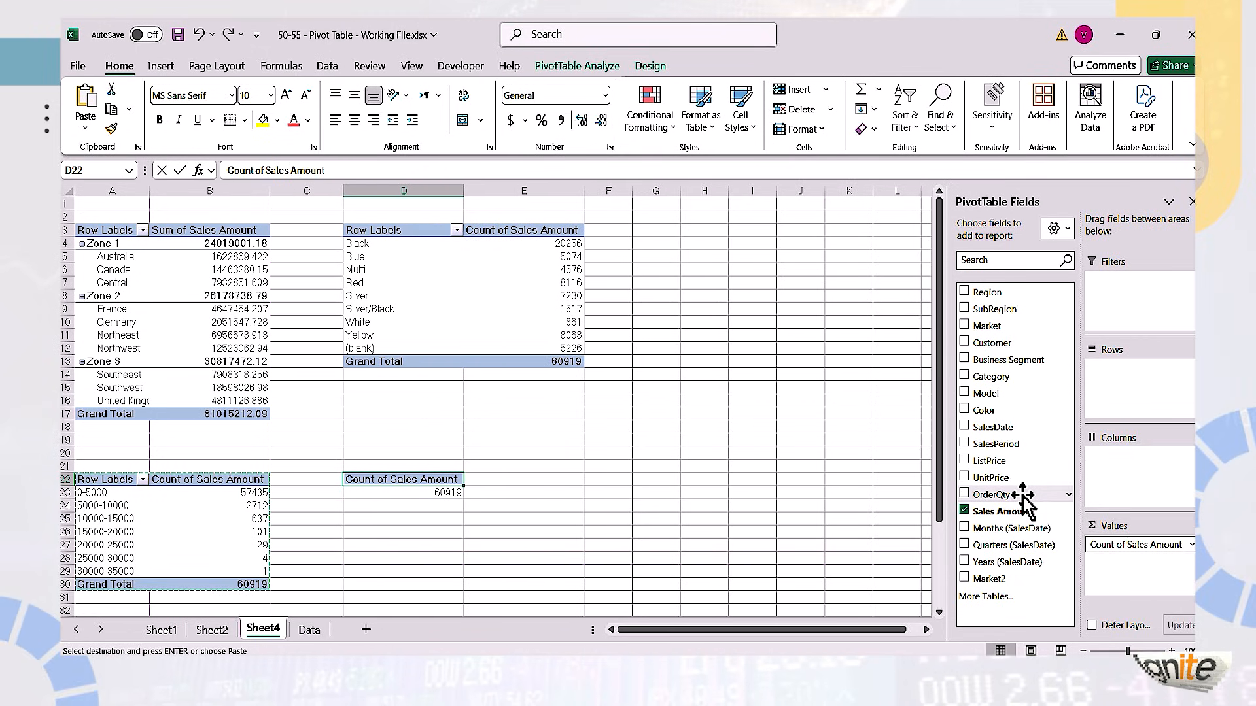
drag(1013, 562, 1116, 403)
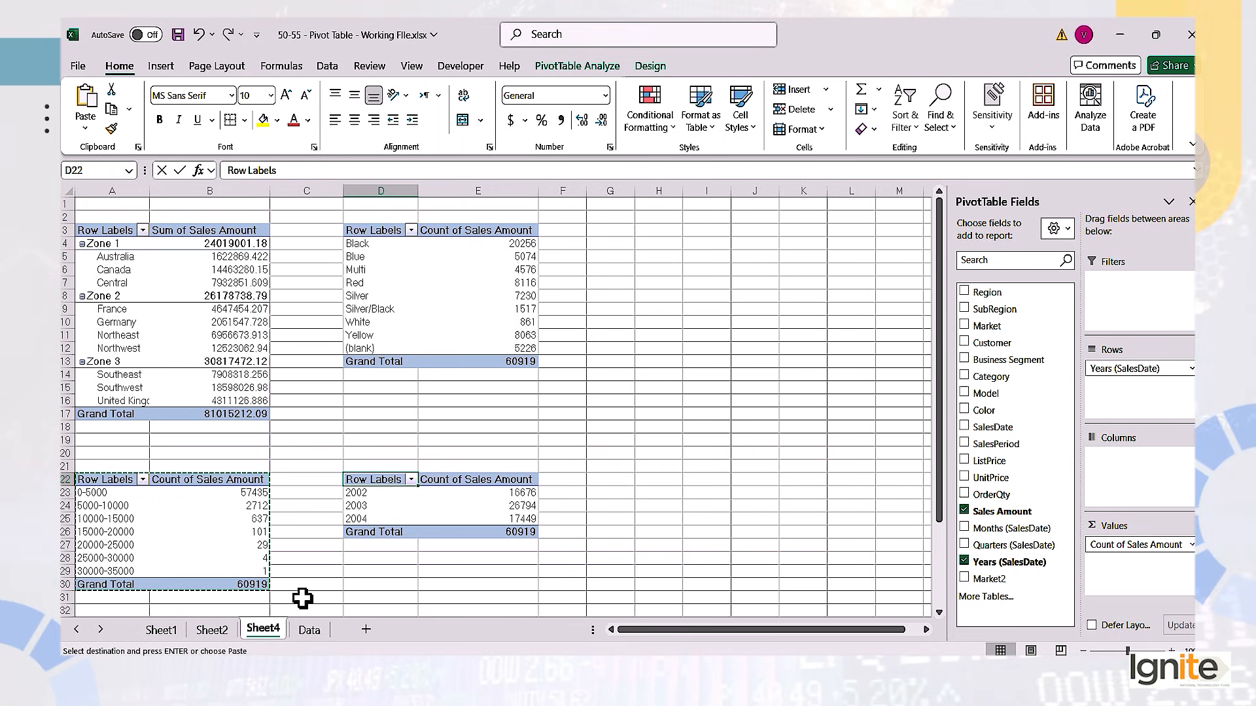
click(455, 510)
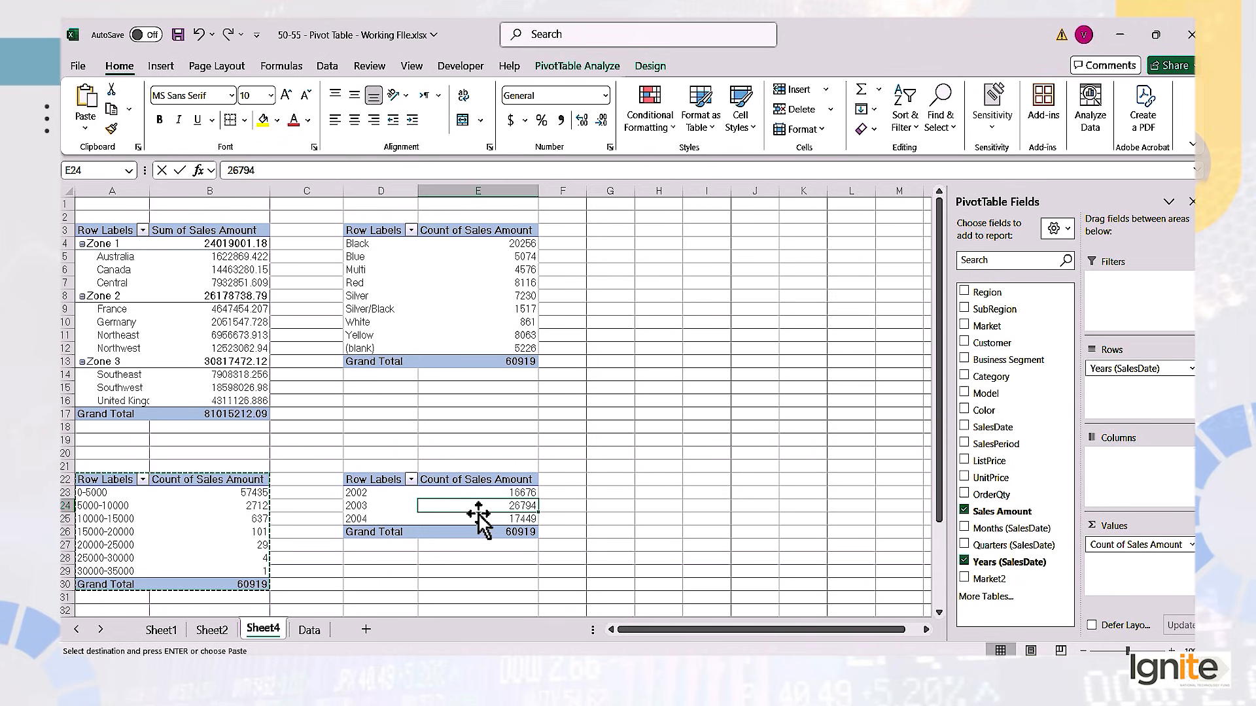
mouse_move(472, 518)
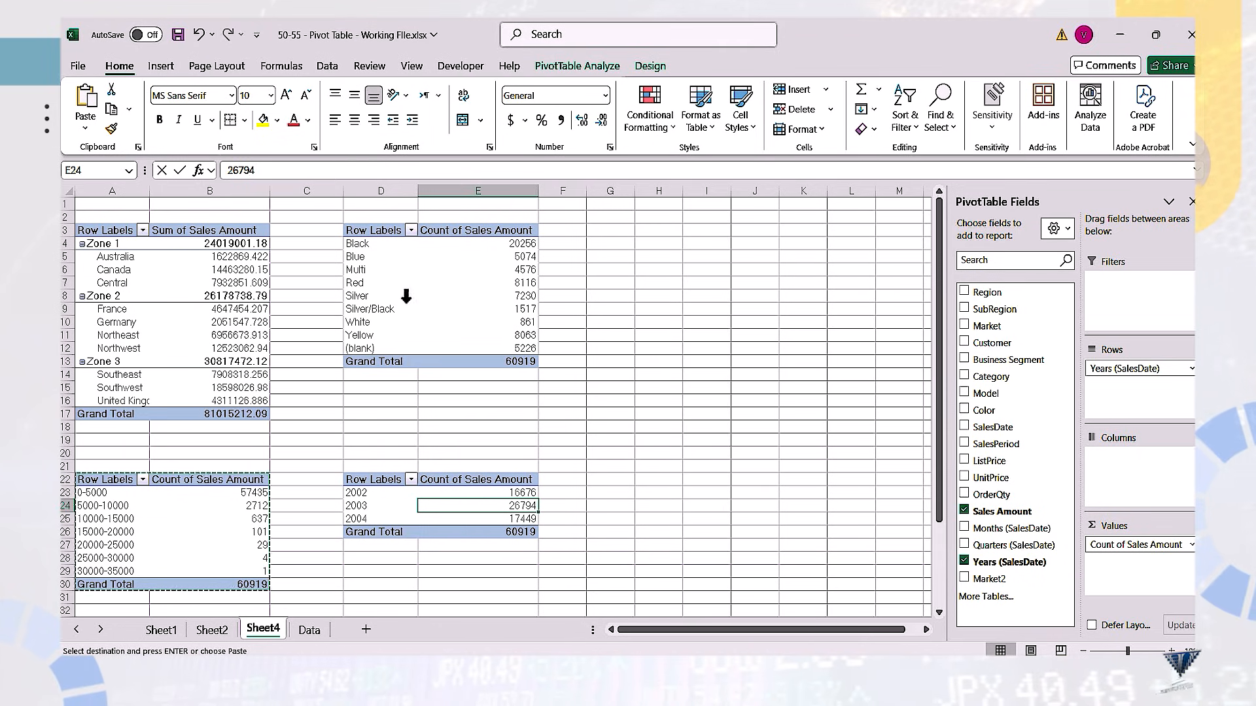
click(371, 272)
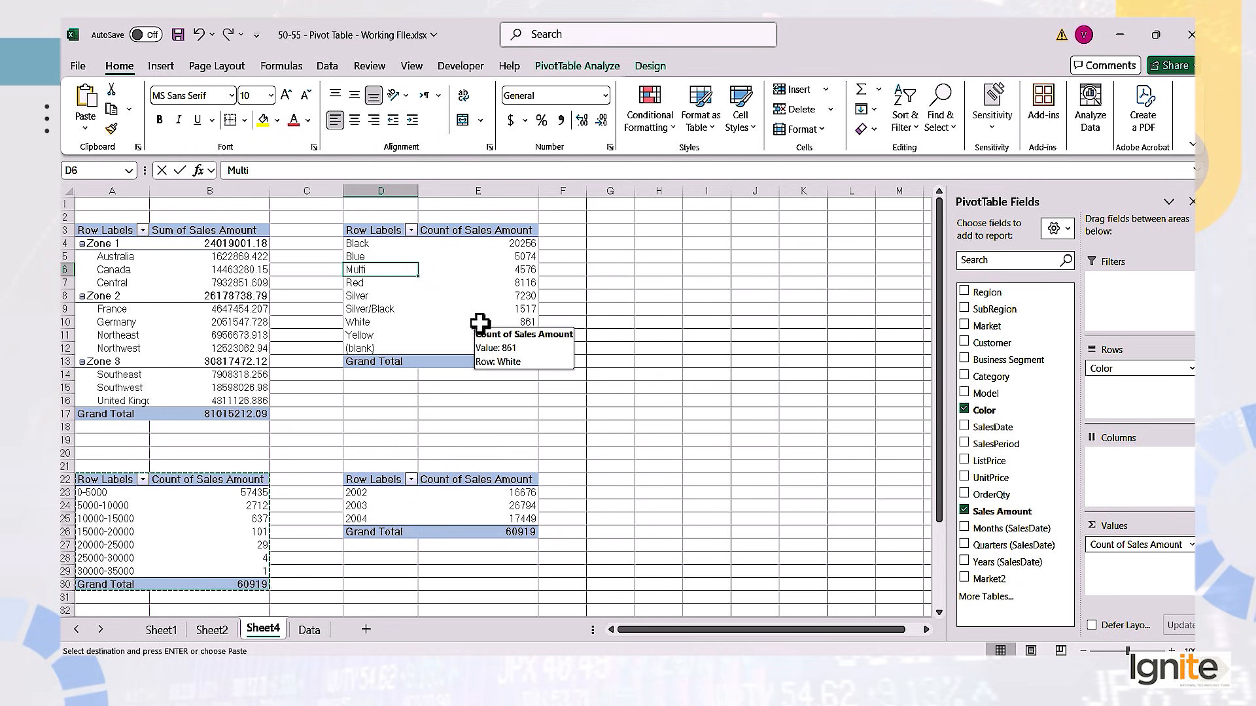
- Name the pivot table that sums sales by zone and market "Zones"
click(121, 258)
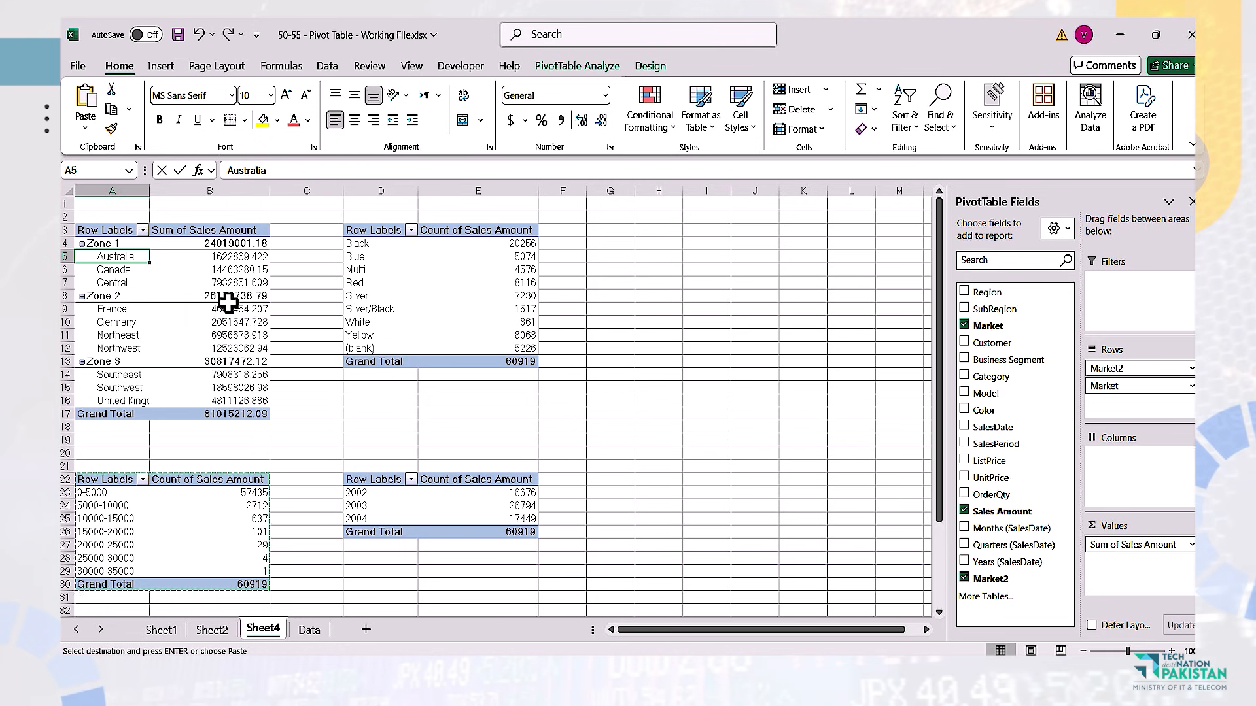
mouse_move(228, 302)
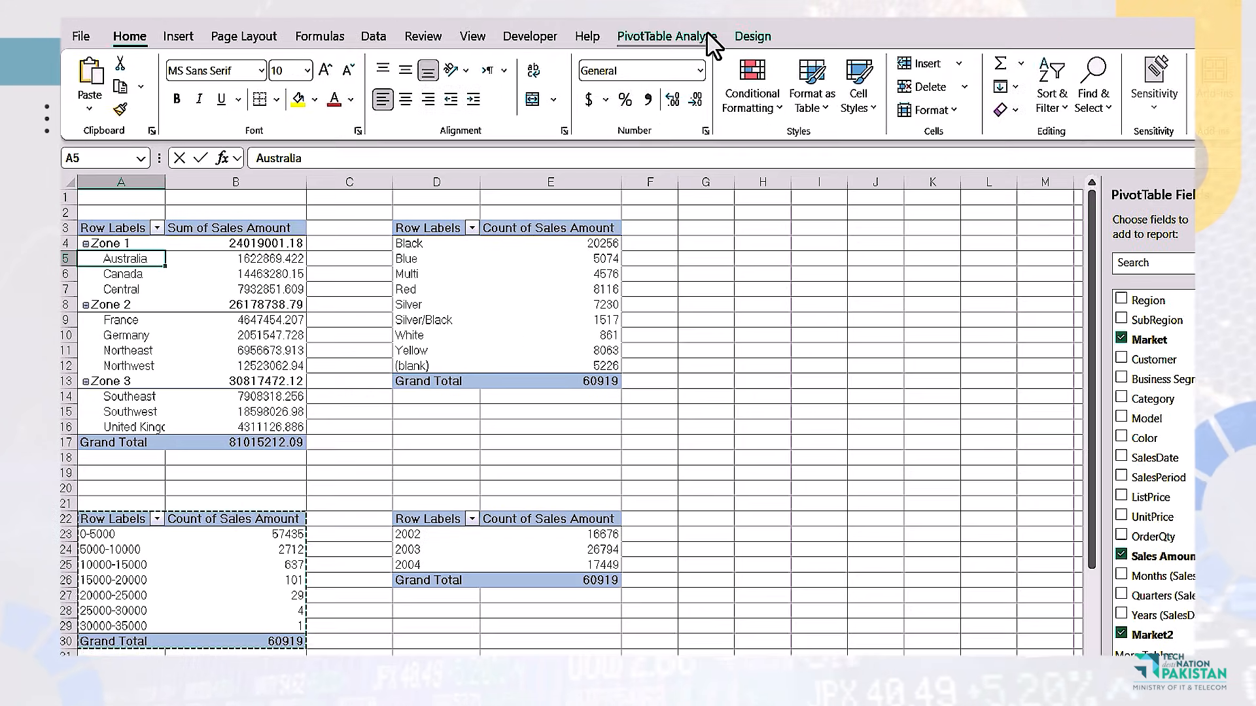
click(612, 61)
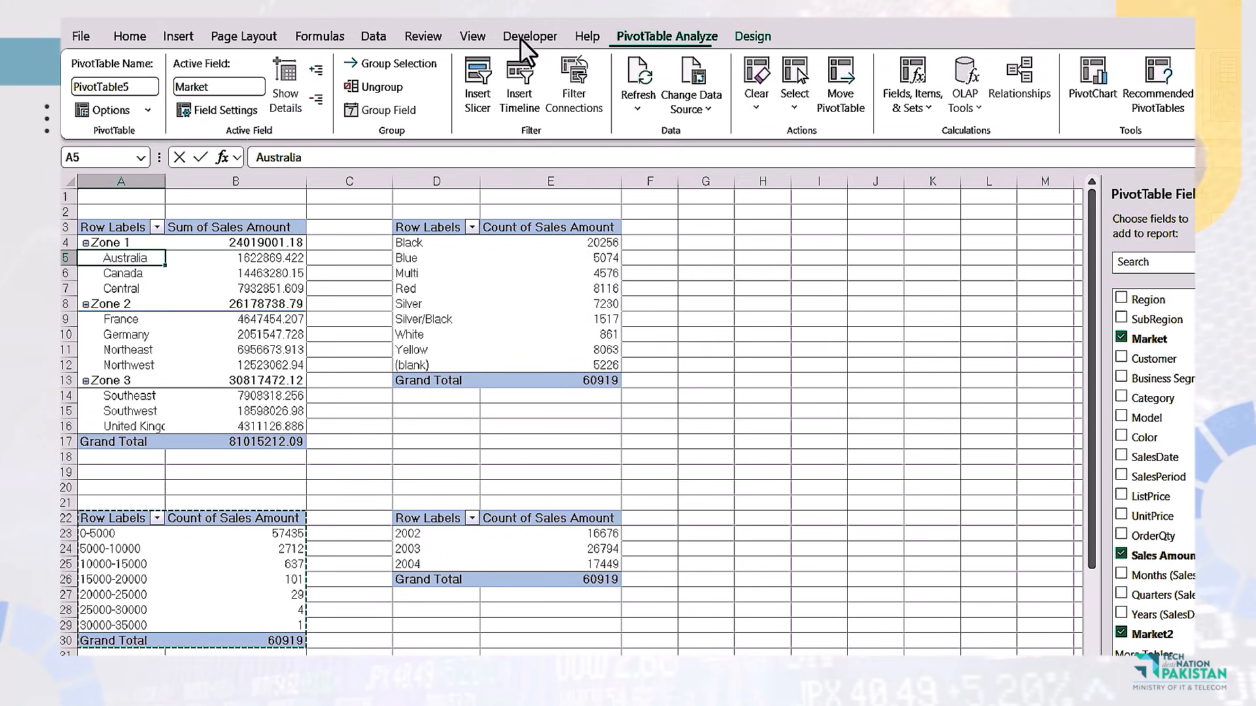
click(147, 88)
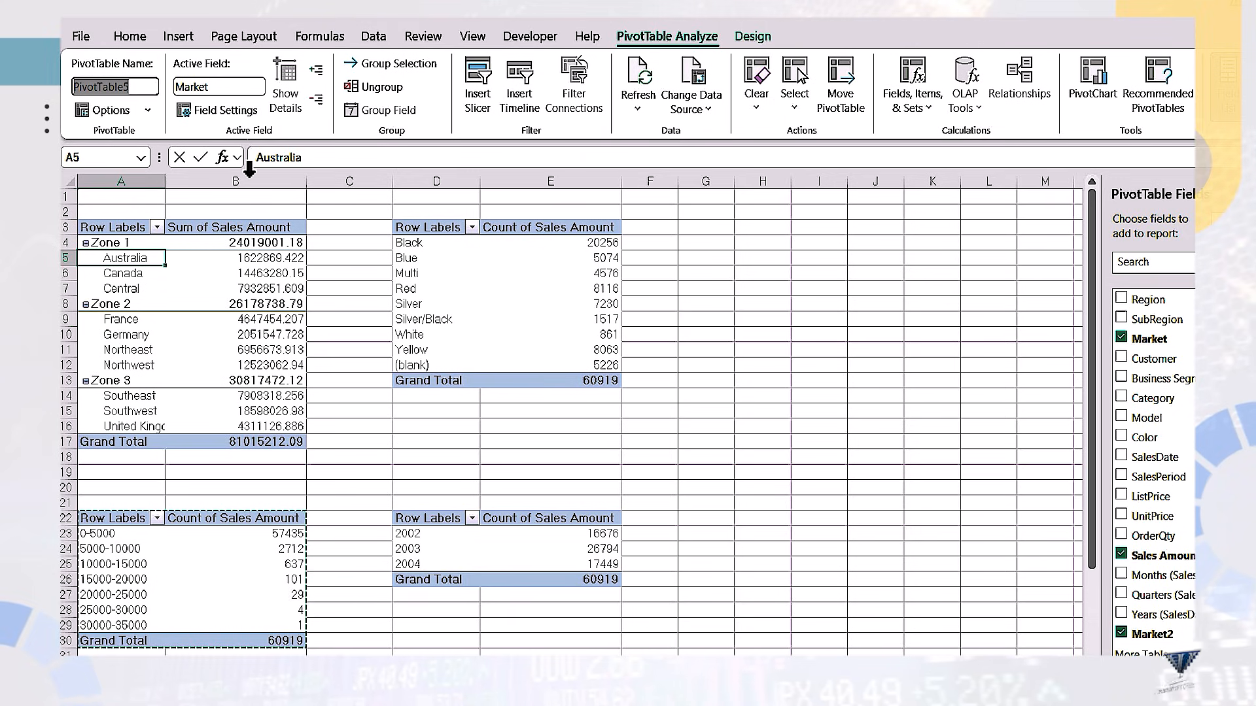
text(Zones)
key(Return)
- Name the pivot table that counts sales by amount range "Count"
click(124, 585)
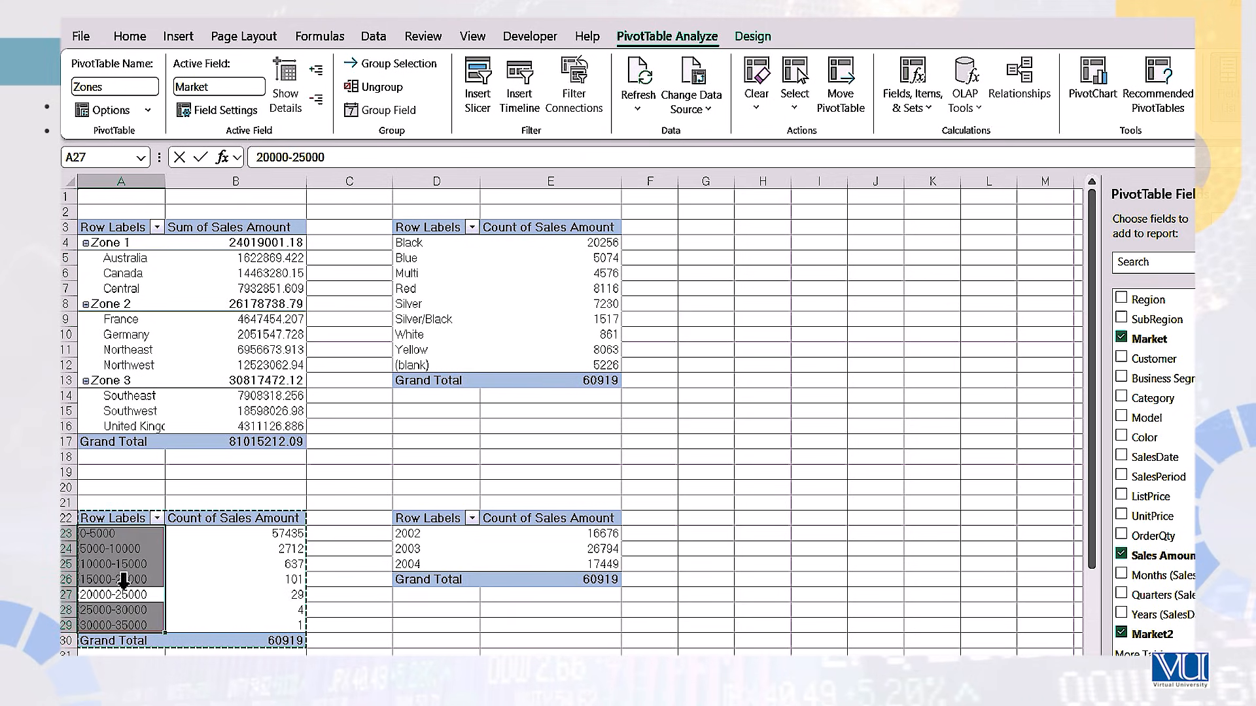
click(130, 563)
click(147, 86)
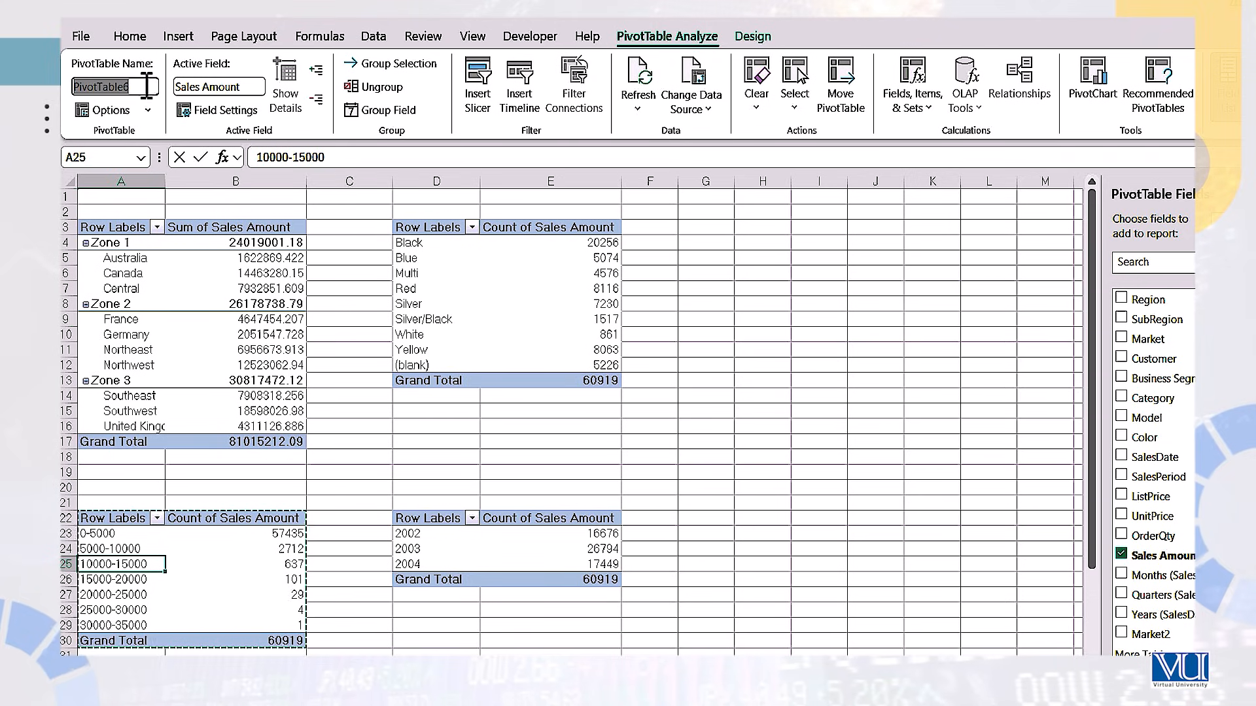
text(Count)
key(Return)
- Name the pivot table that counts sales by product color "Color"
click(429, 304)
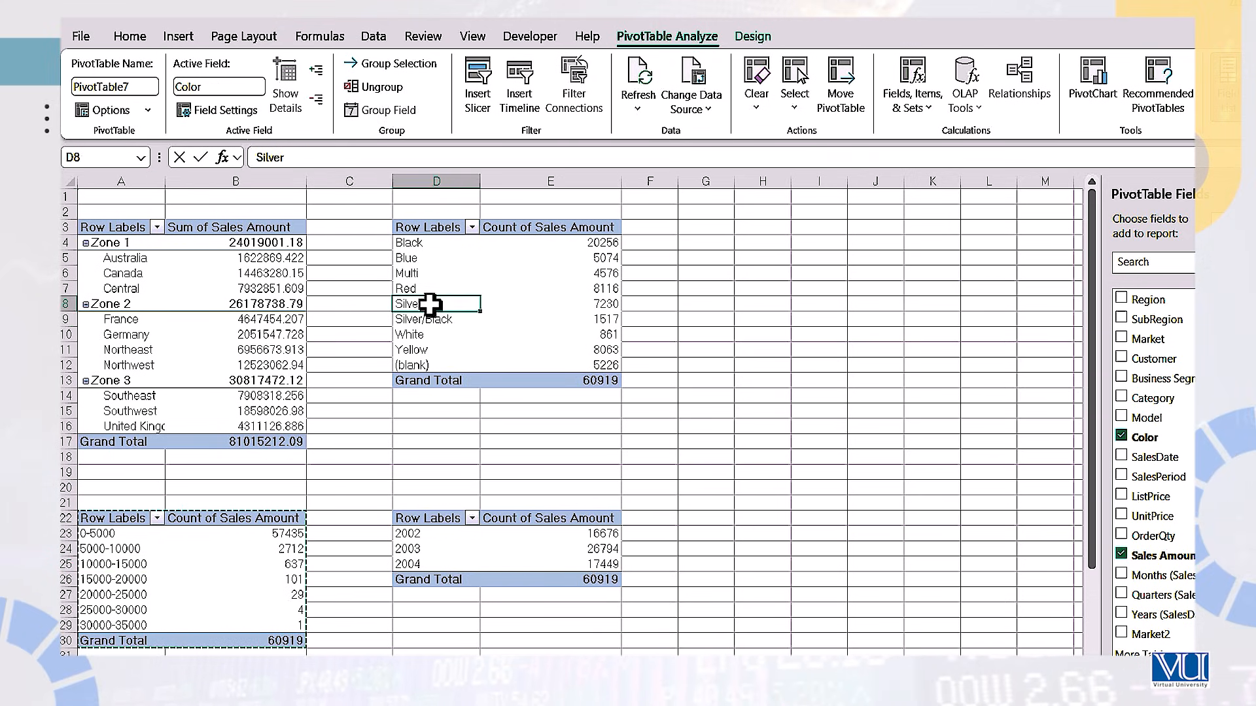
click(150, 85)
text(Color)
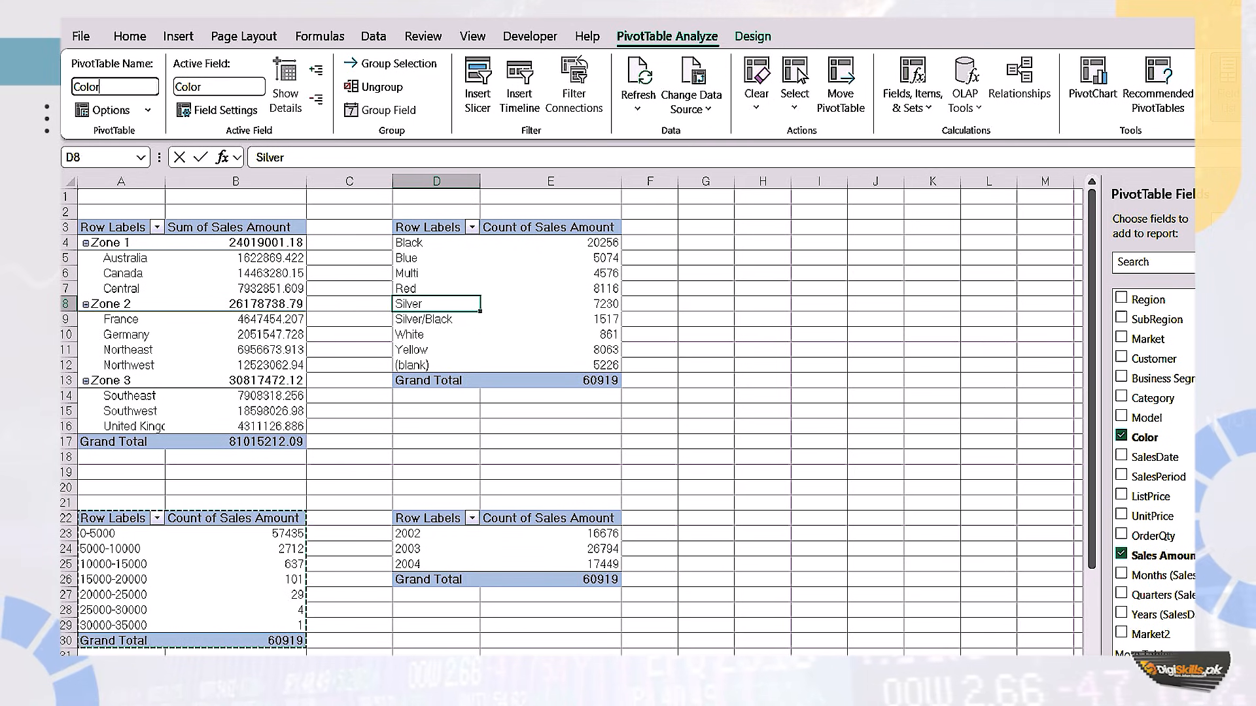
key(Return)
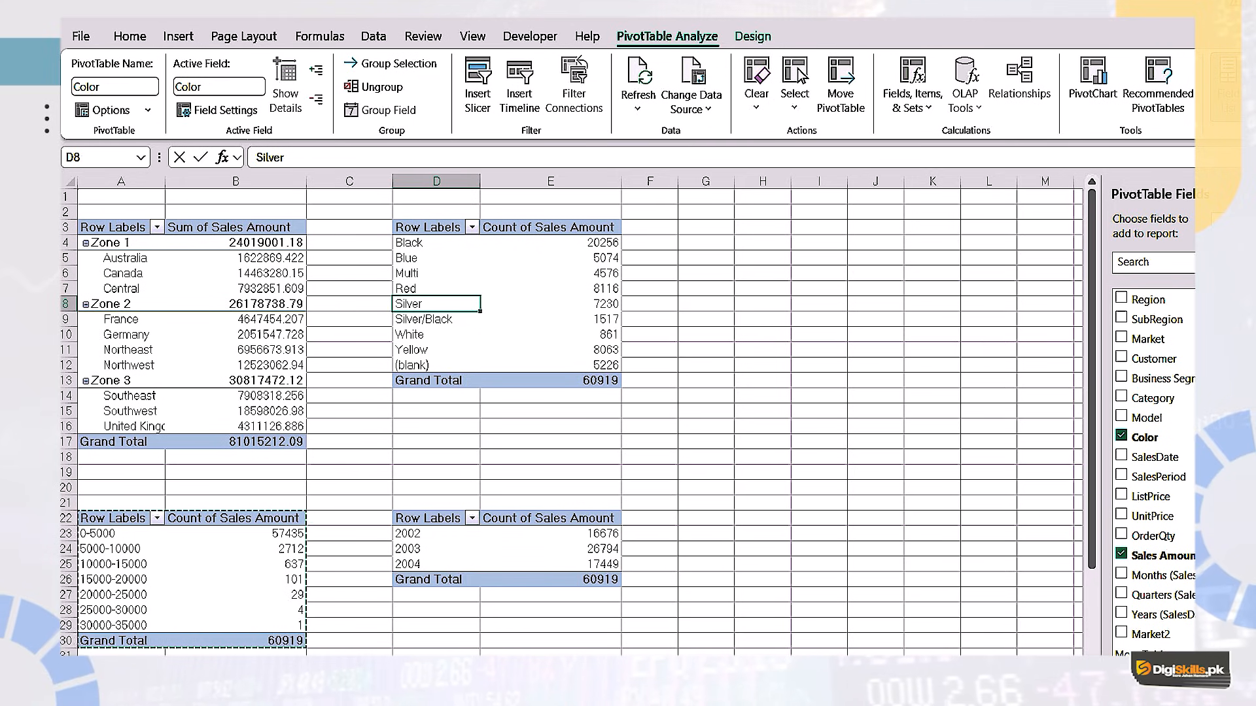
- Name the pivot table that counts sales by year "Years"
click(443, 550)
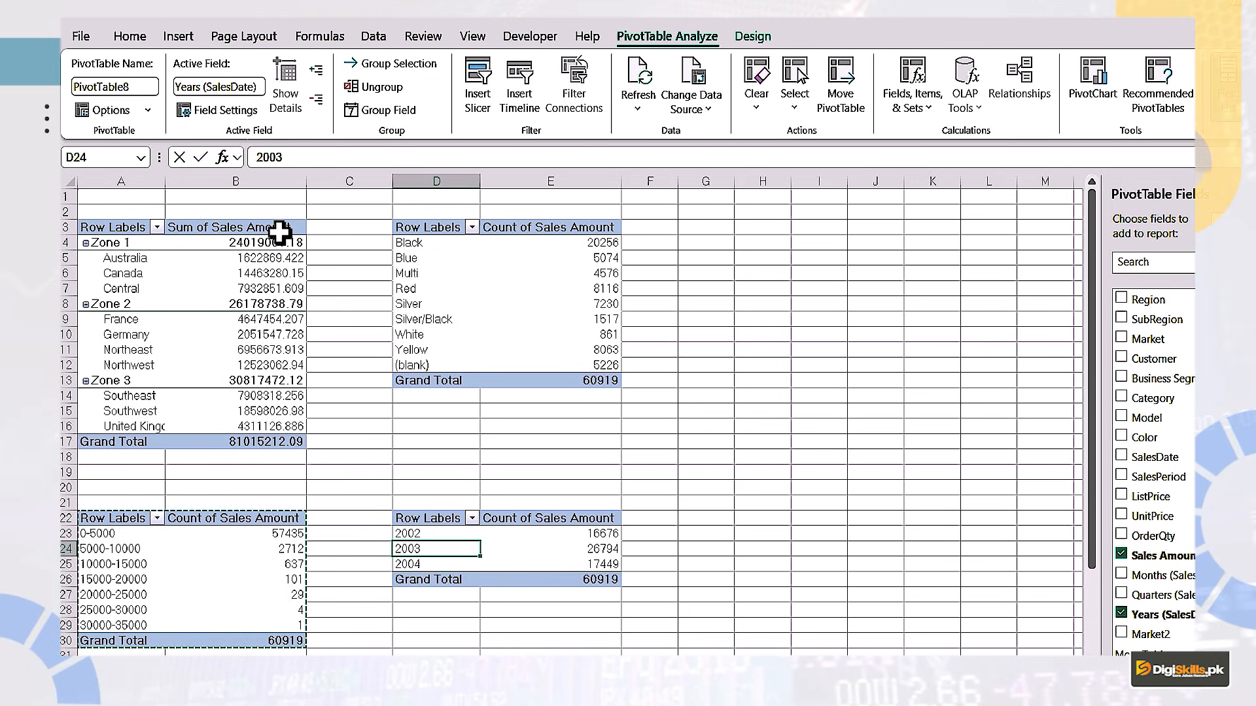
click(154, 85)
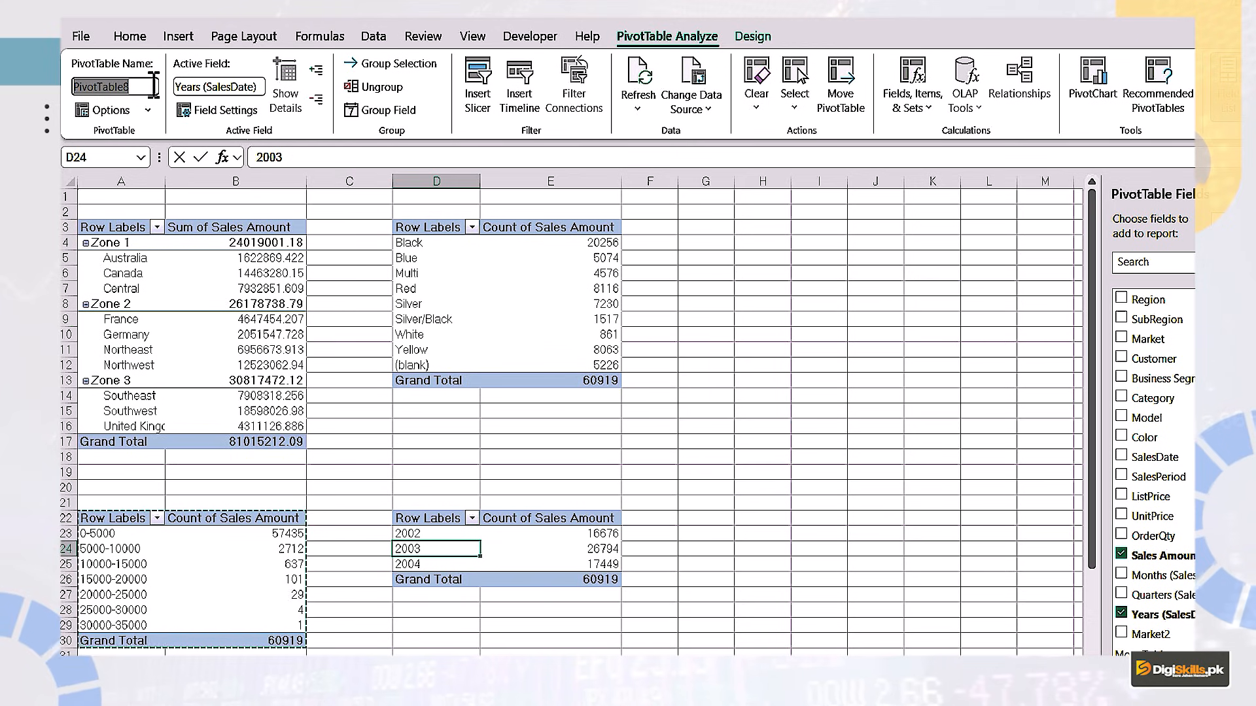
text(Years)
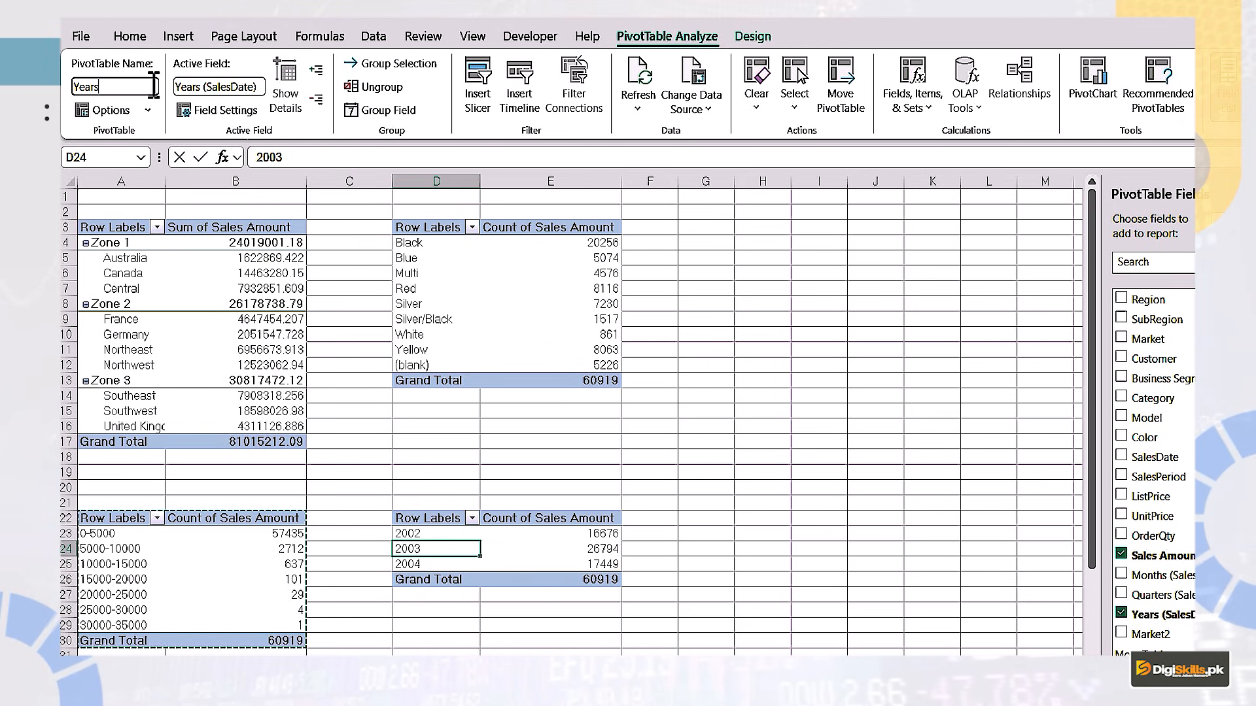
- Insert slicers for Region, Business Segment and Years (SalesDate) from the Zones pivot table
click(242, 257)
right_click(233, 259)
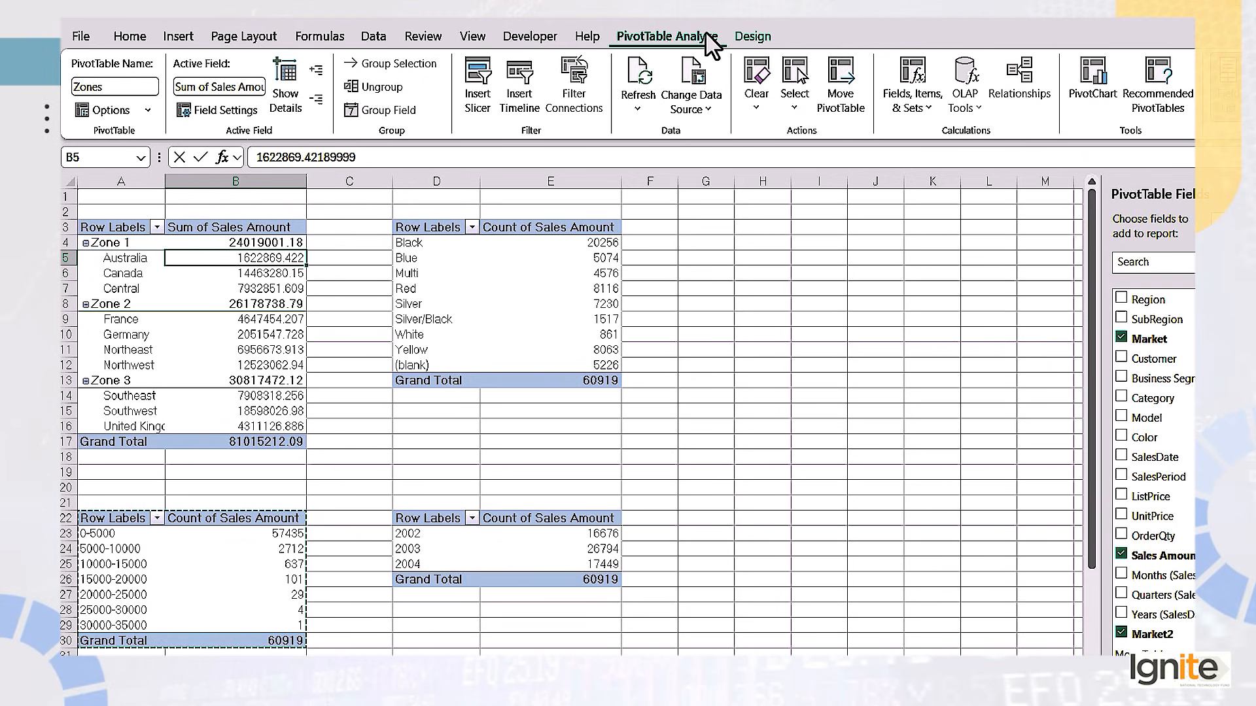
click(479, 91)
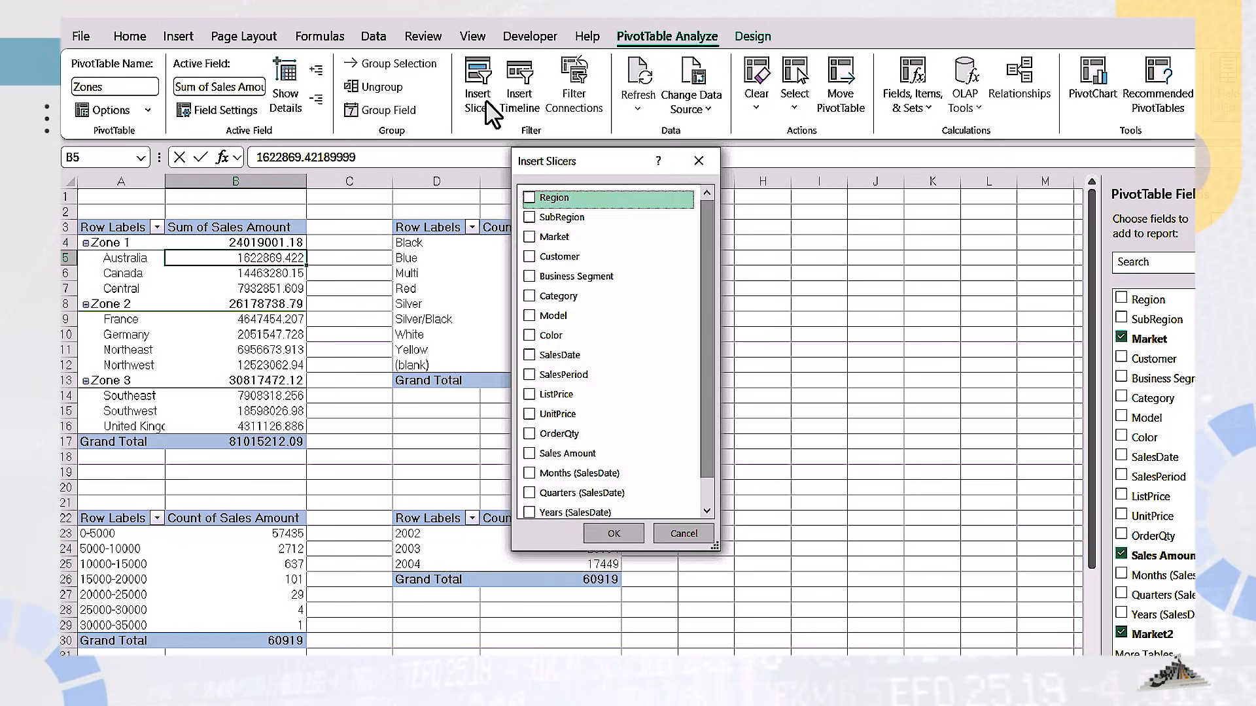
drag(558, 166, 643, 165)
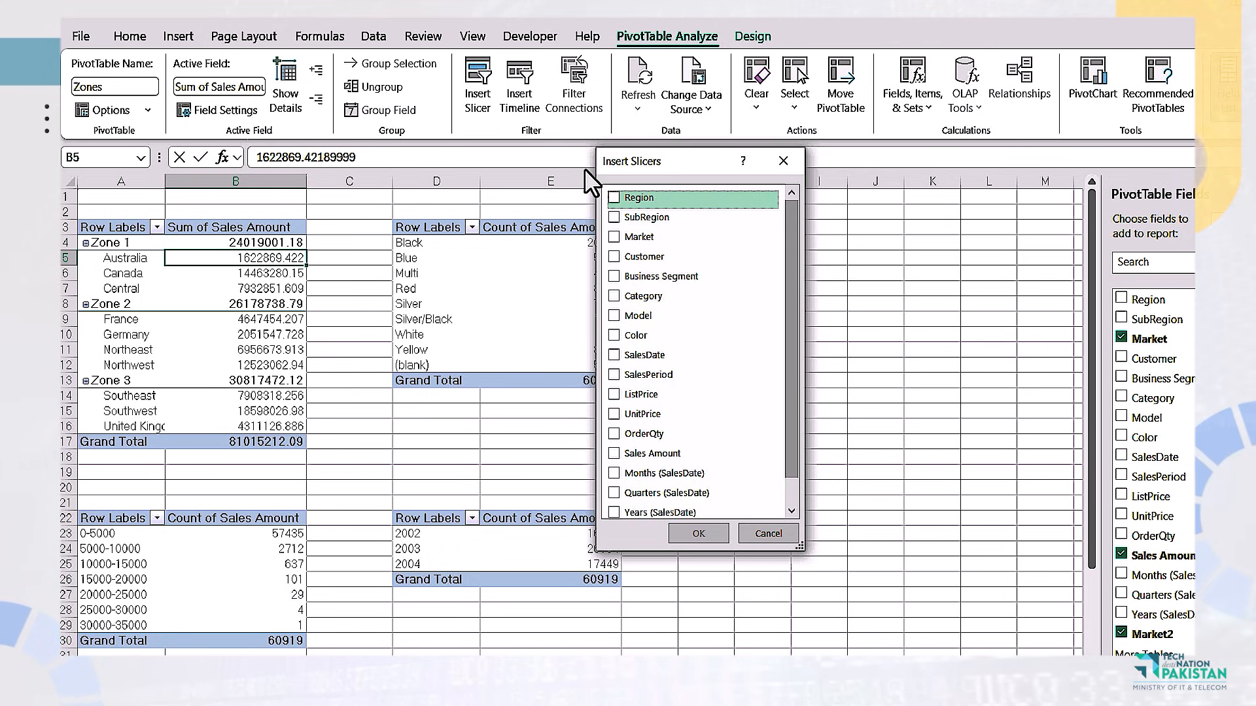
click(614, 198)
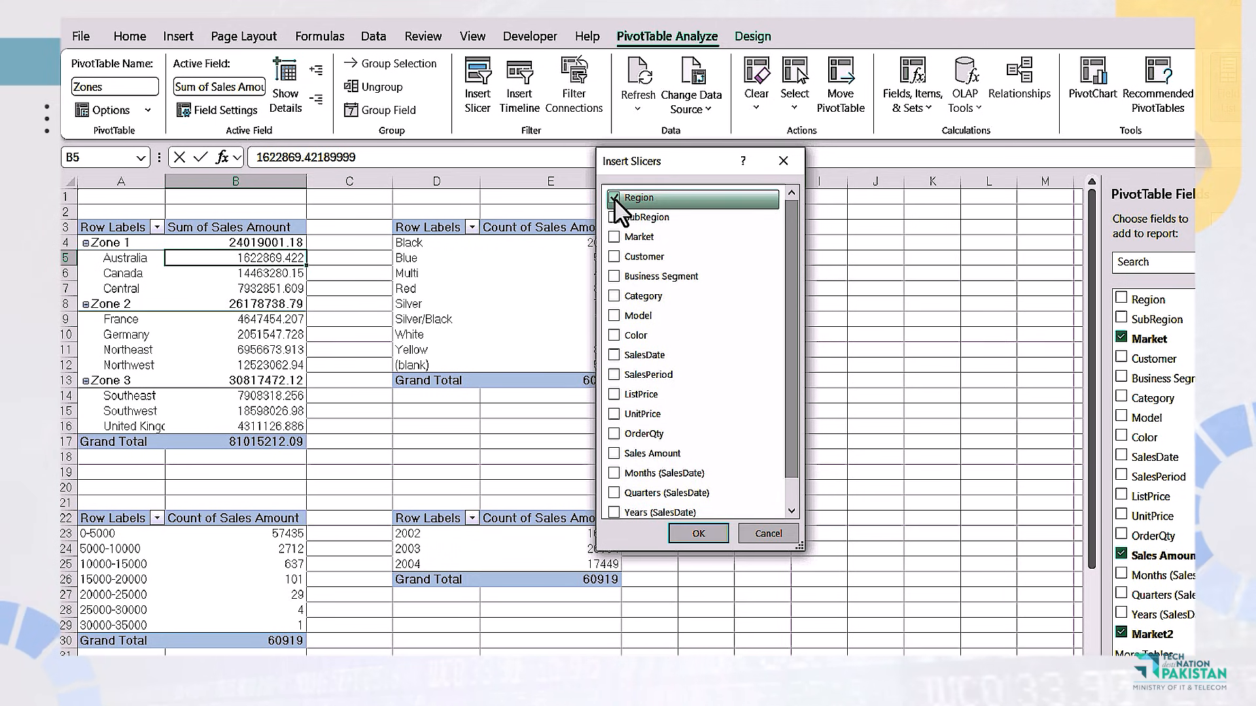
click(611, 277)
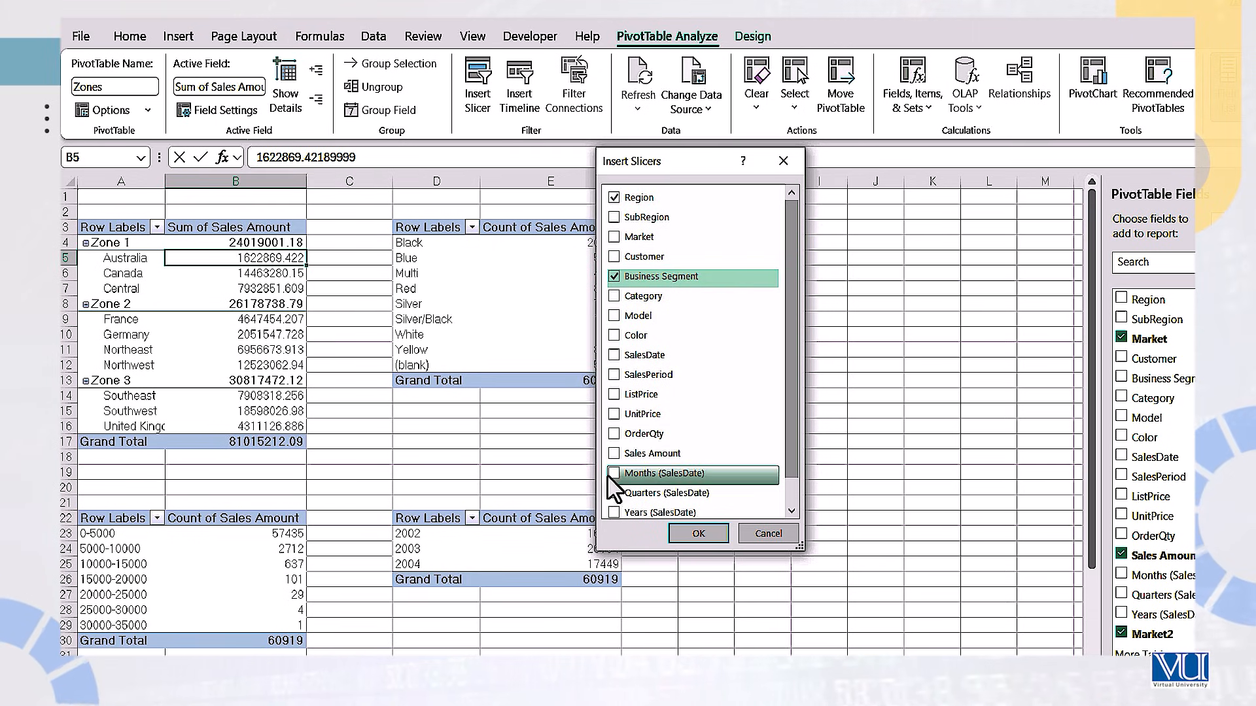
click(614, 516)
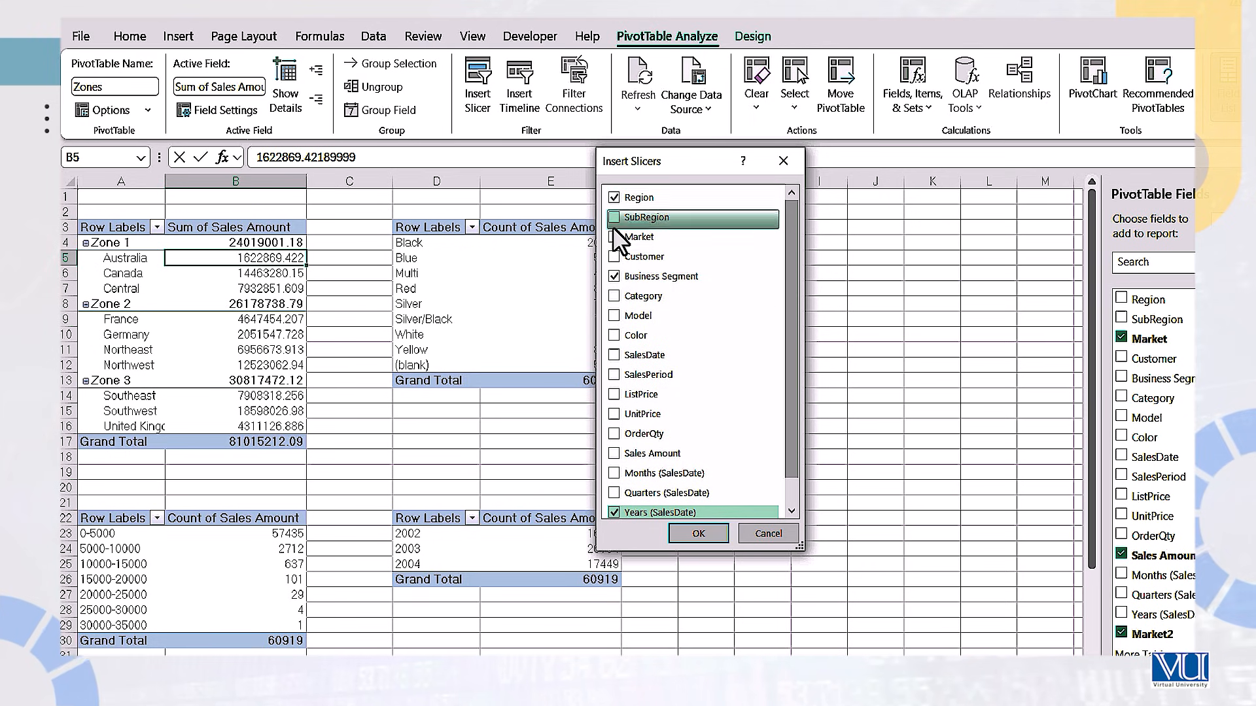
click(696, 533)
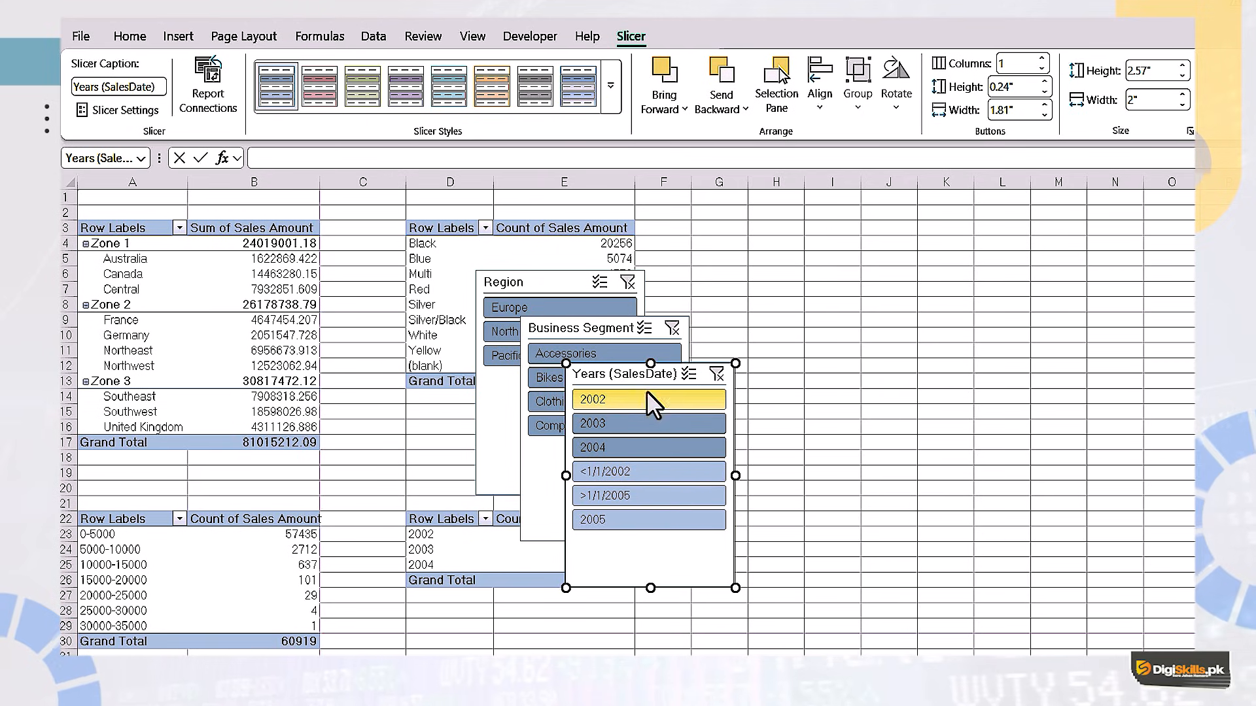
- Arrange the Years (SalesDate), Business Segment and Region slicers side by side, in that order, to the right of the pivot tables
drag(625, 374, 775, 239)
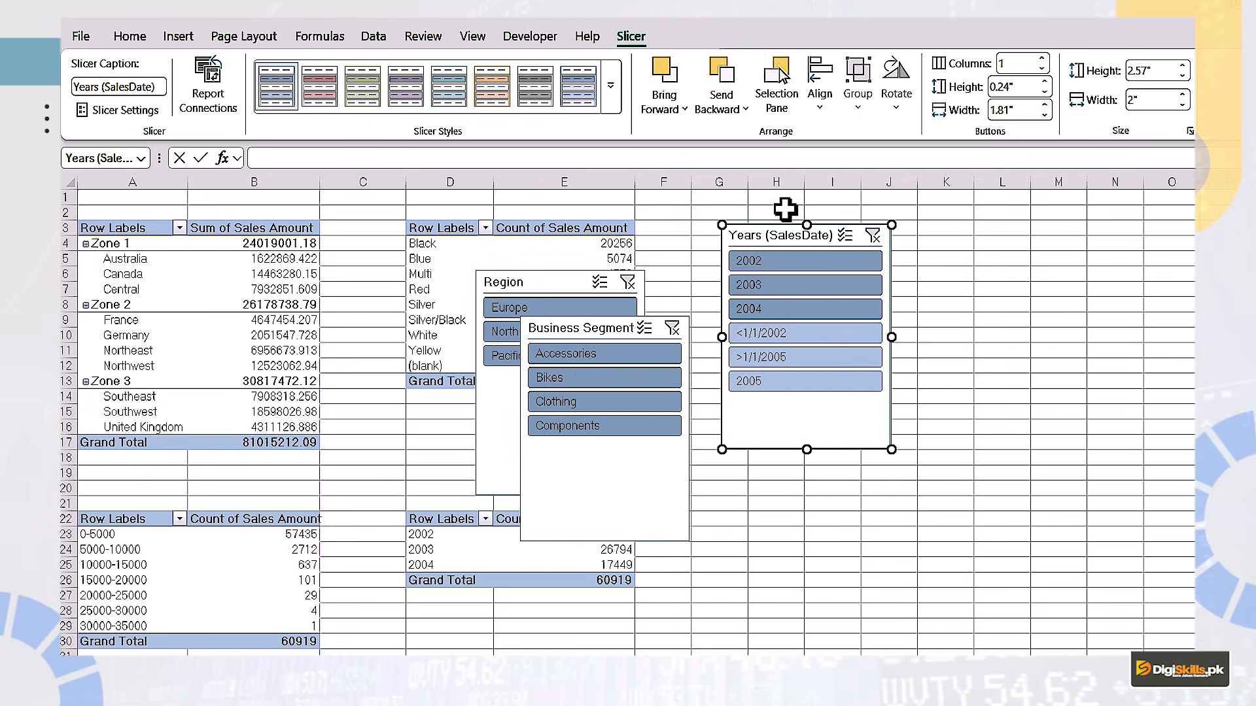
drag(573, 319, 968, 234)
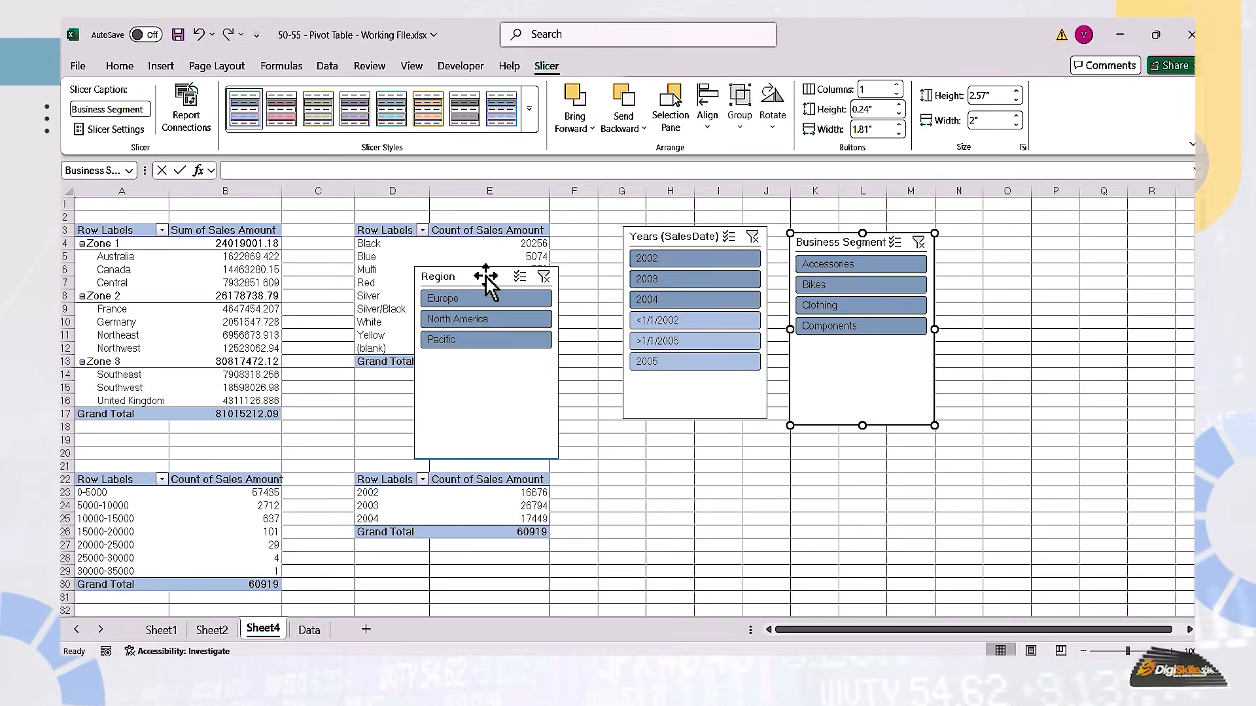
drag(486, 276, 1015, 244)
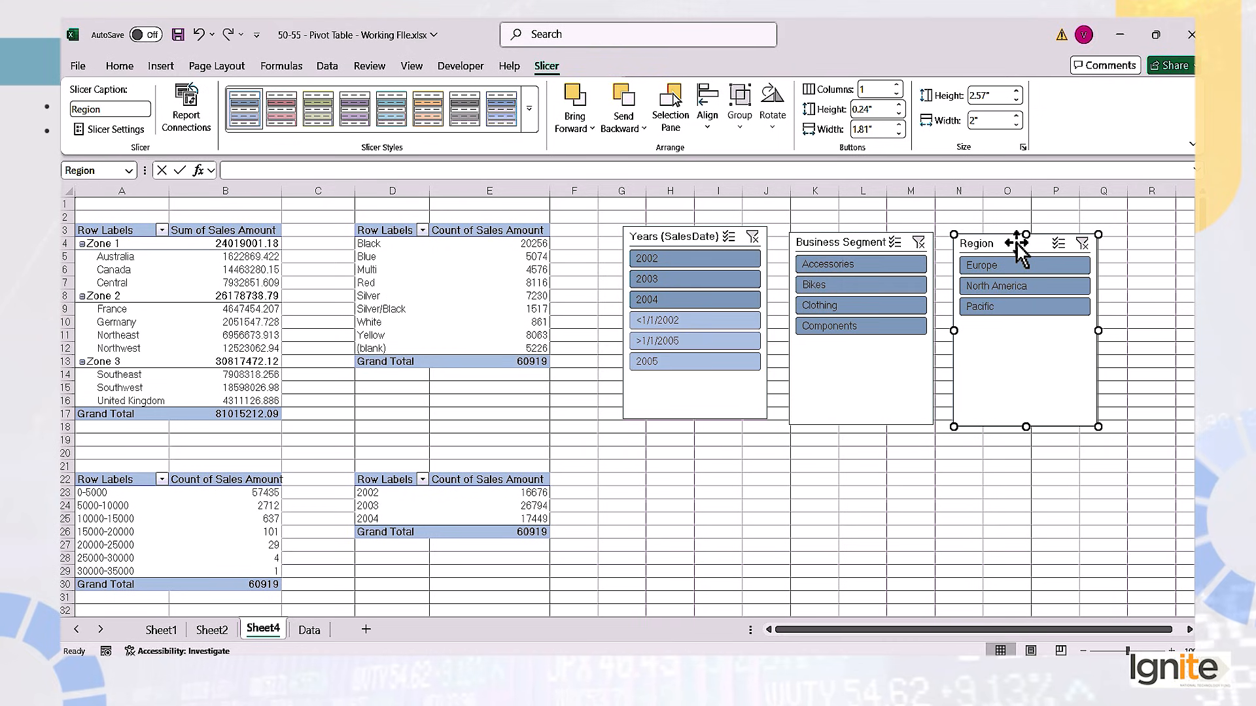
click(667, 237)
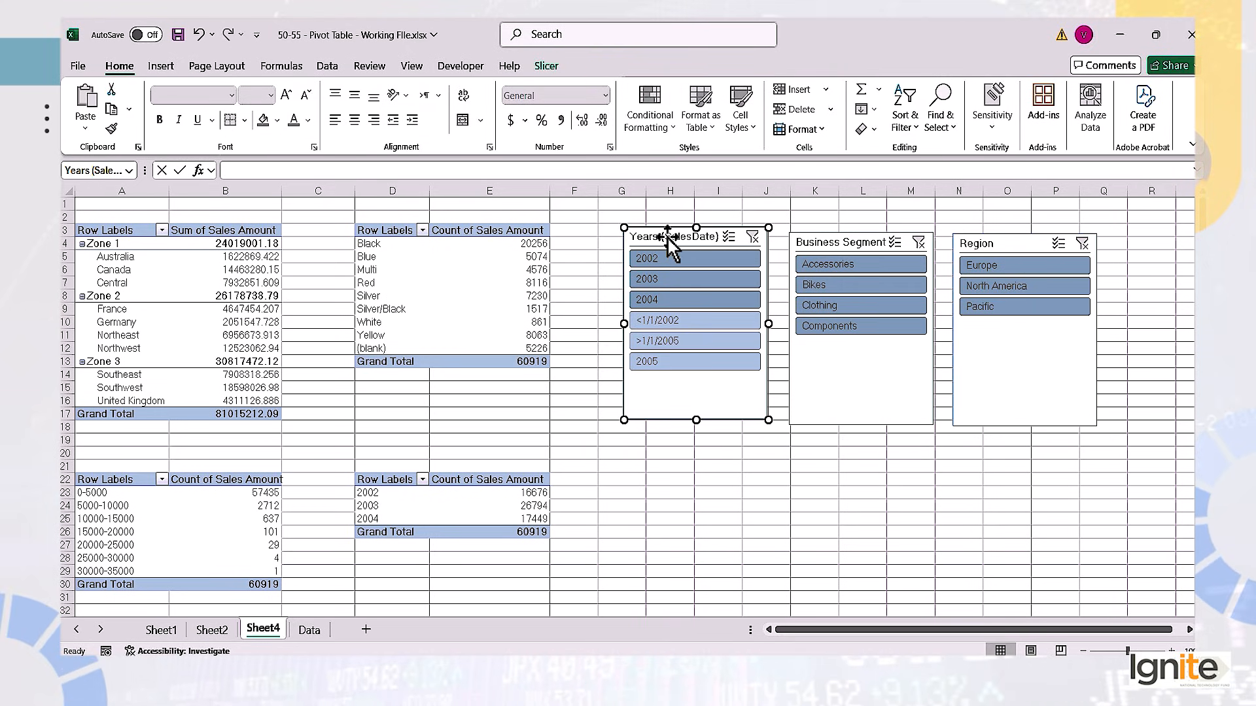
click(253, 269)
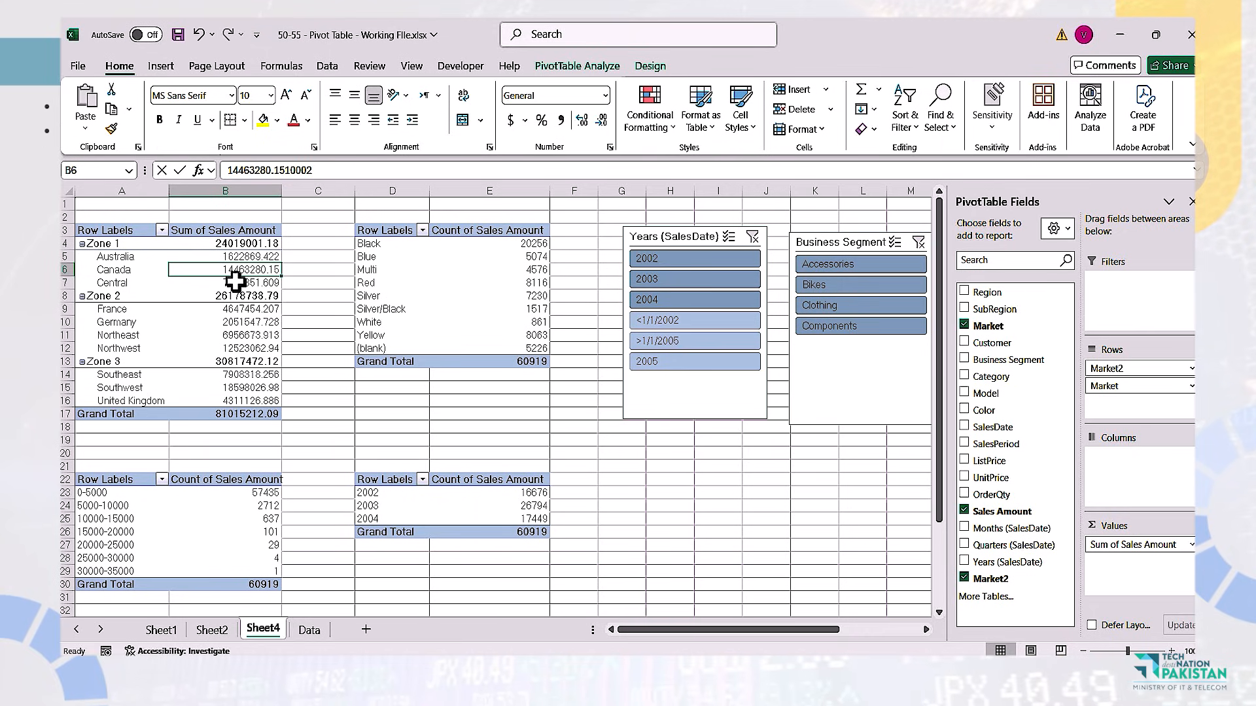
- Filter the Zones pivot table with the slicers by Bikes, switch to Accessories, and add year 2003 and region Europe
mouse_move(237, 278)
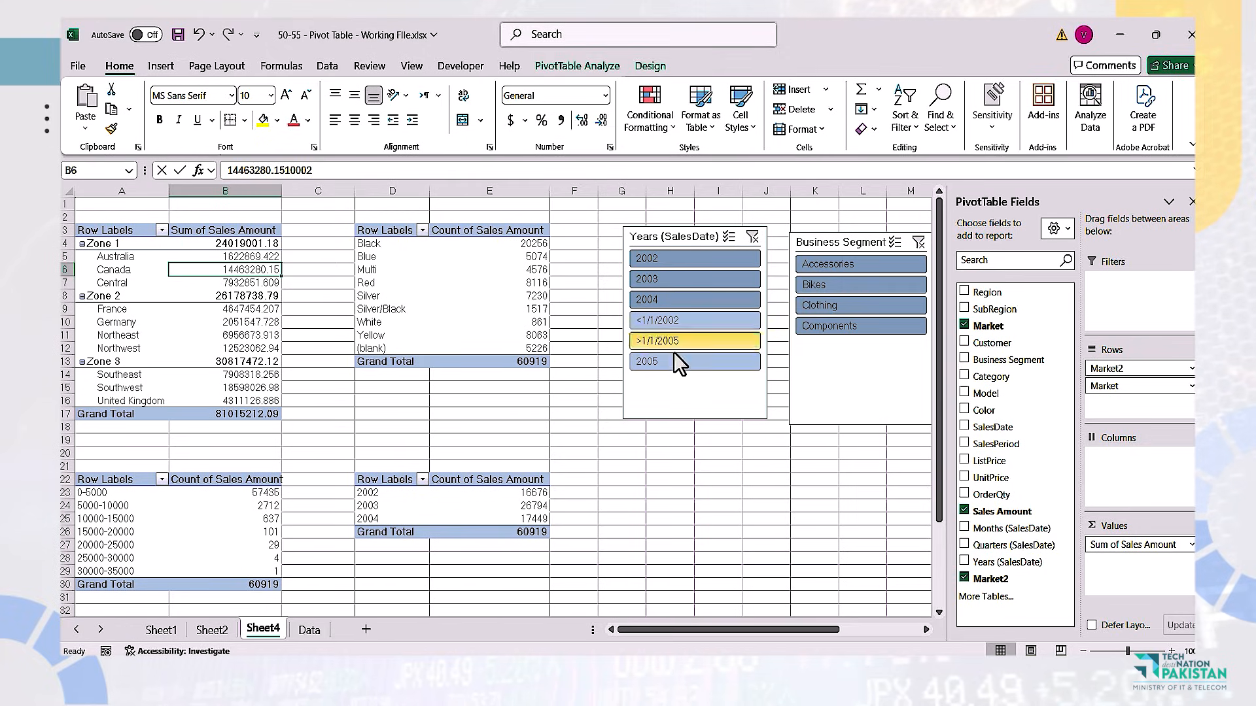
click(761, 454)
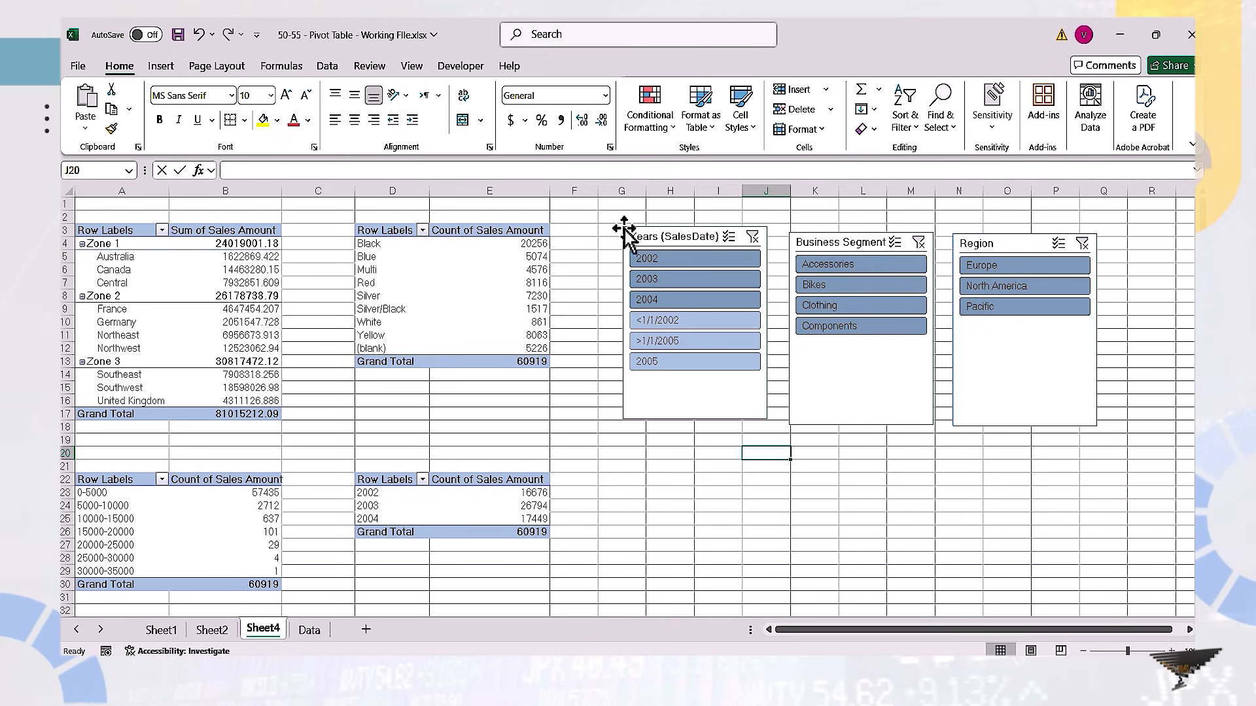
click(838, 283)
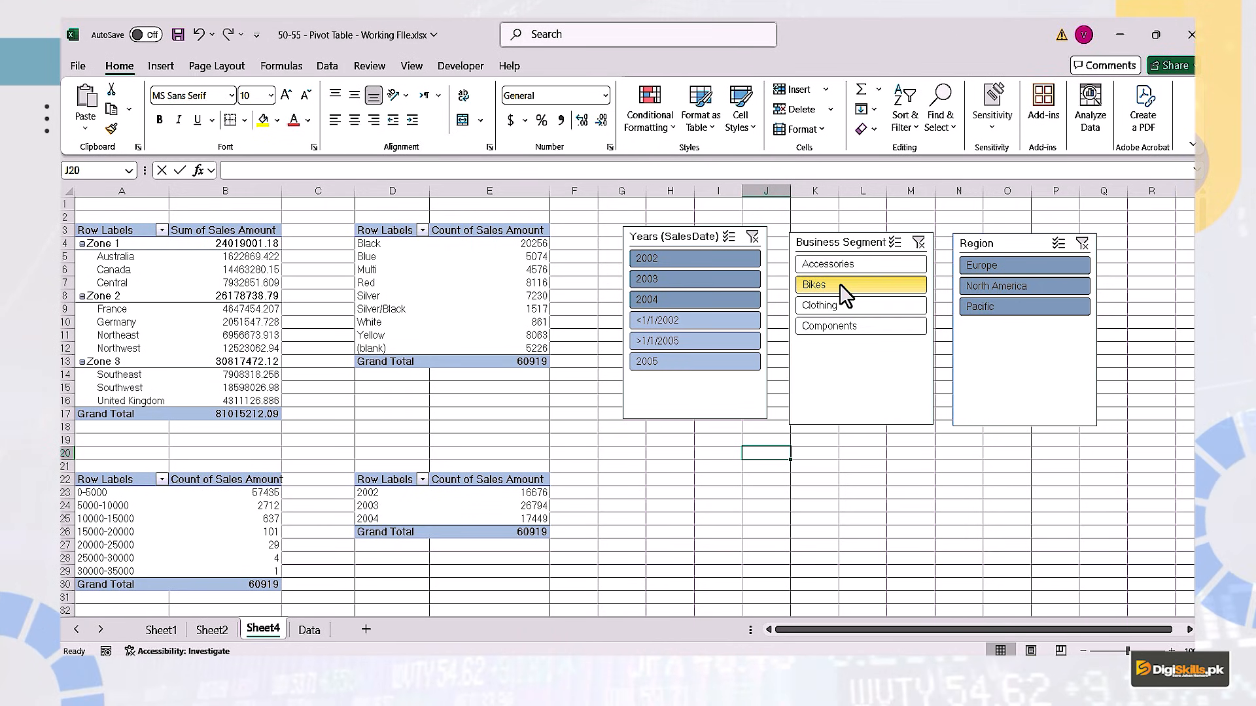
click(846, 264)
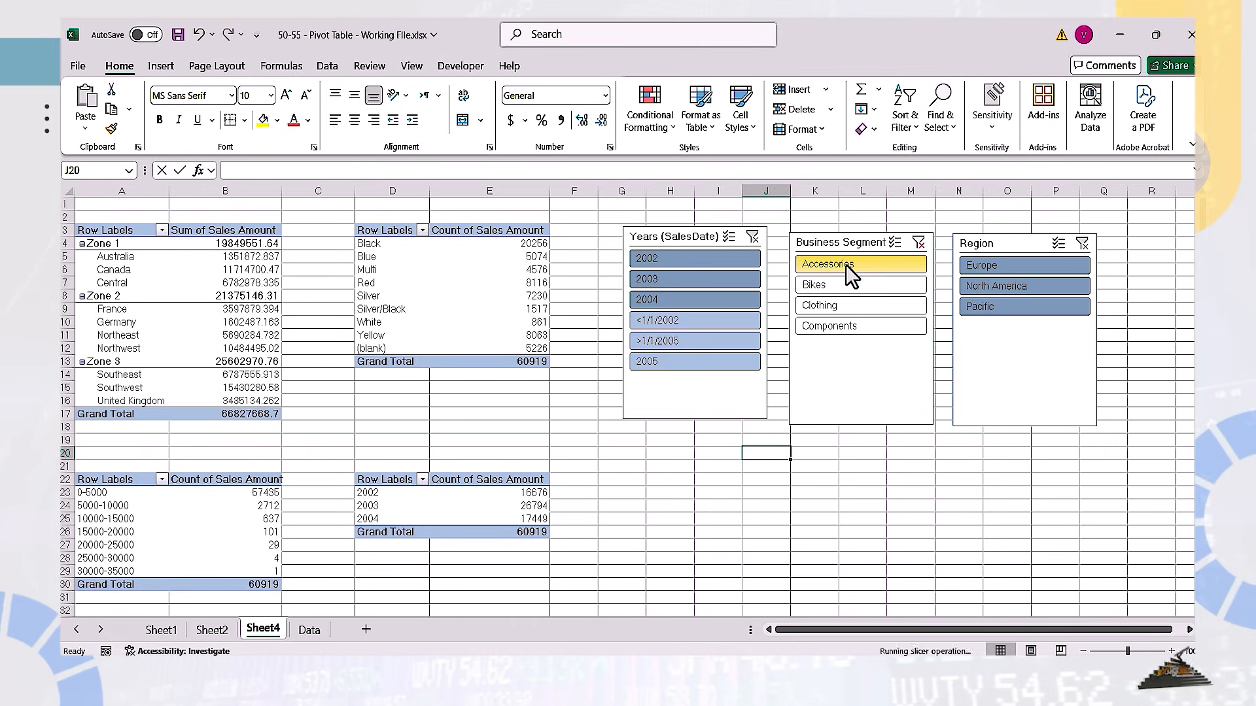
click(704, 280)
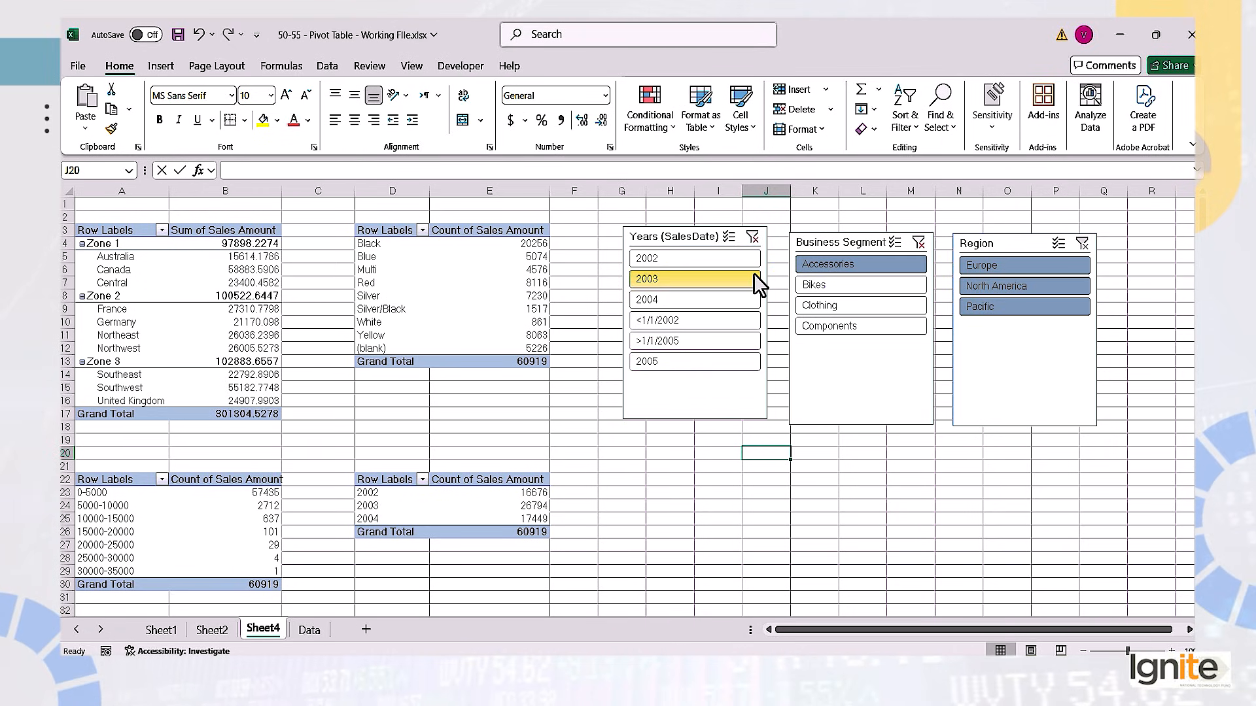
click(985, 269)
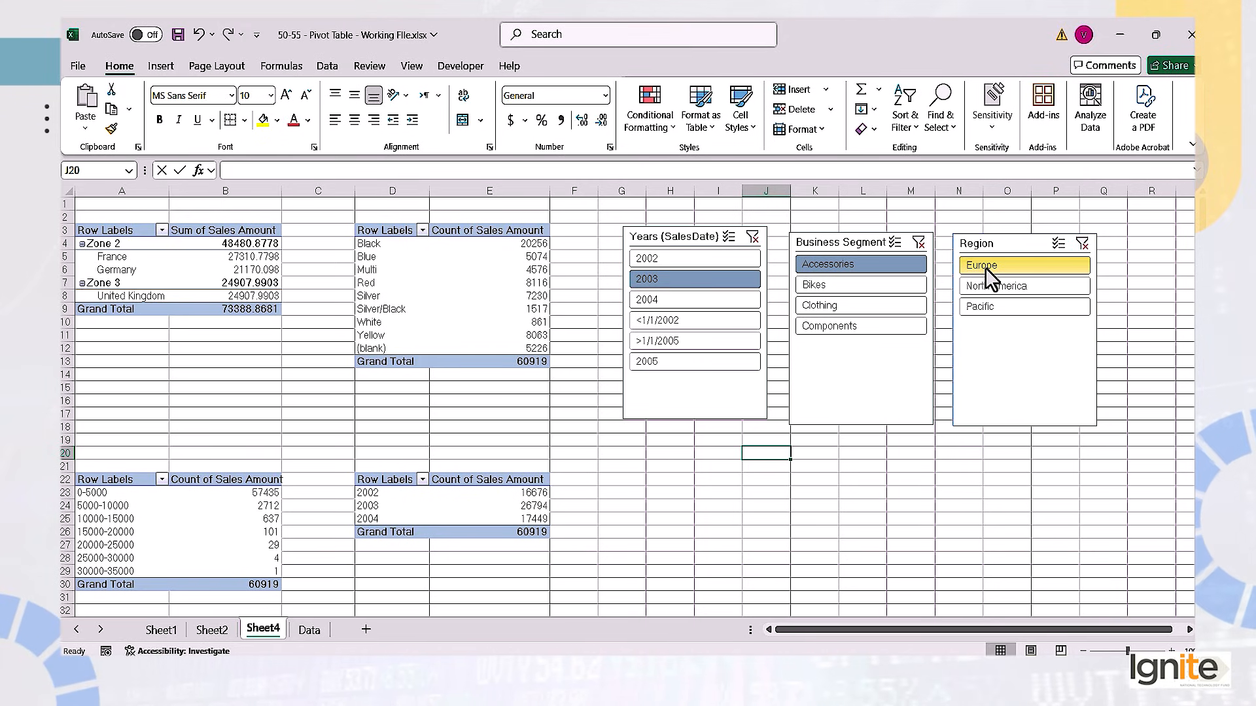
- Clear the filters of the Region, Business Segment and Years (SalesDate) slicers
click(1082, 243)
click(919, 244)
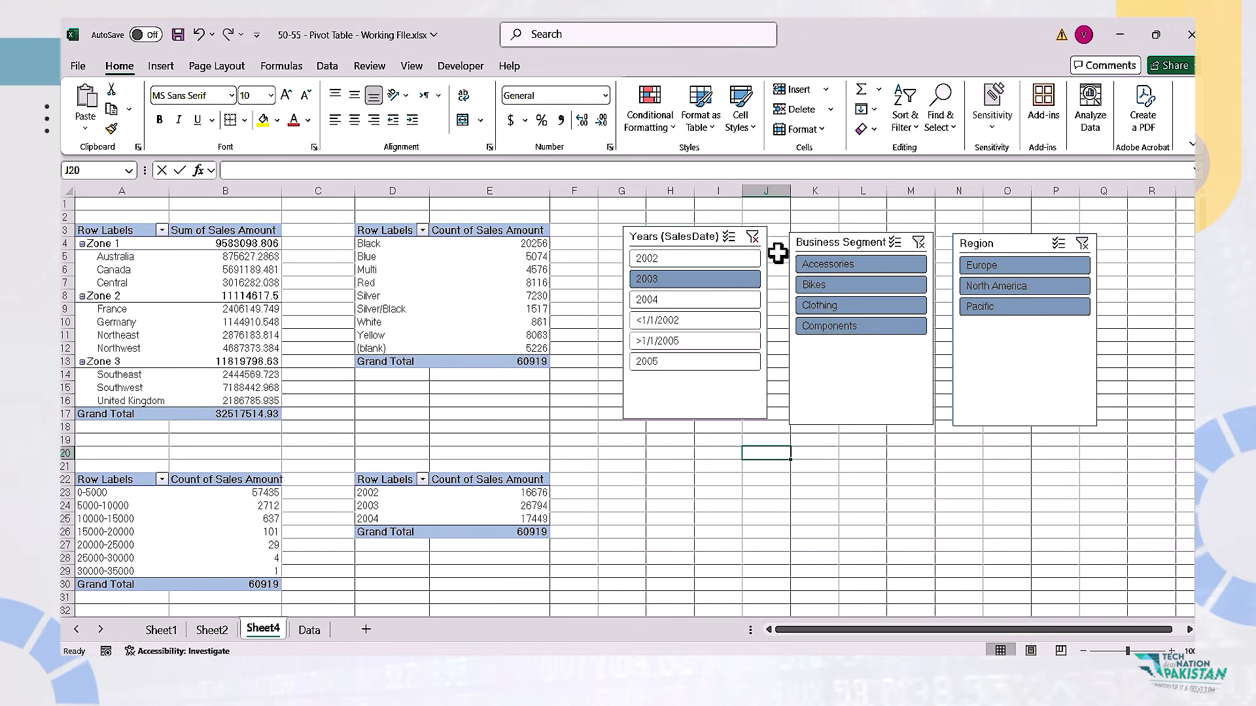
click(754, 238)
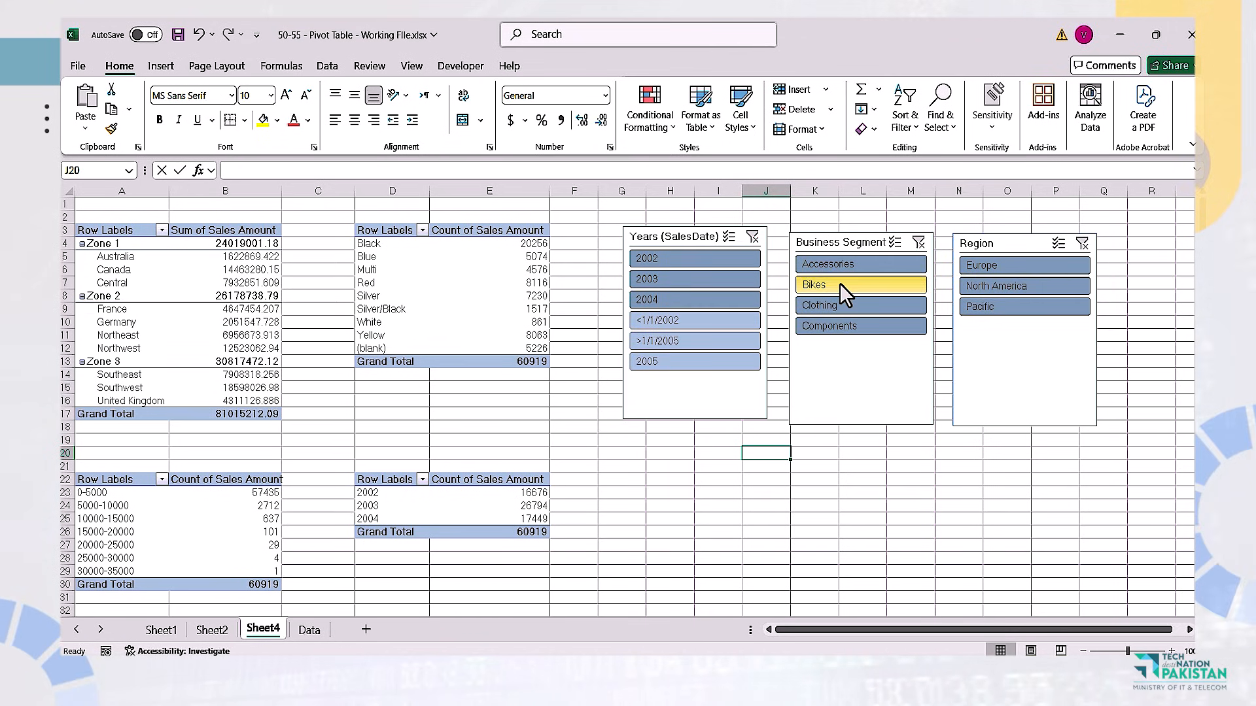
- Filter the Business Segment slicer by Bikes and Clothing together, and clear that filter again
click(839, 284)
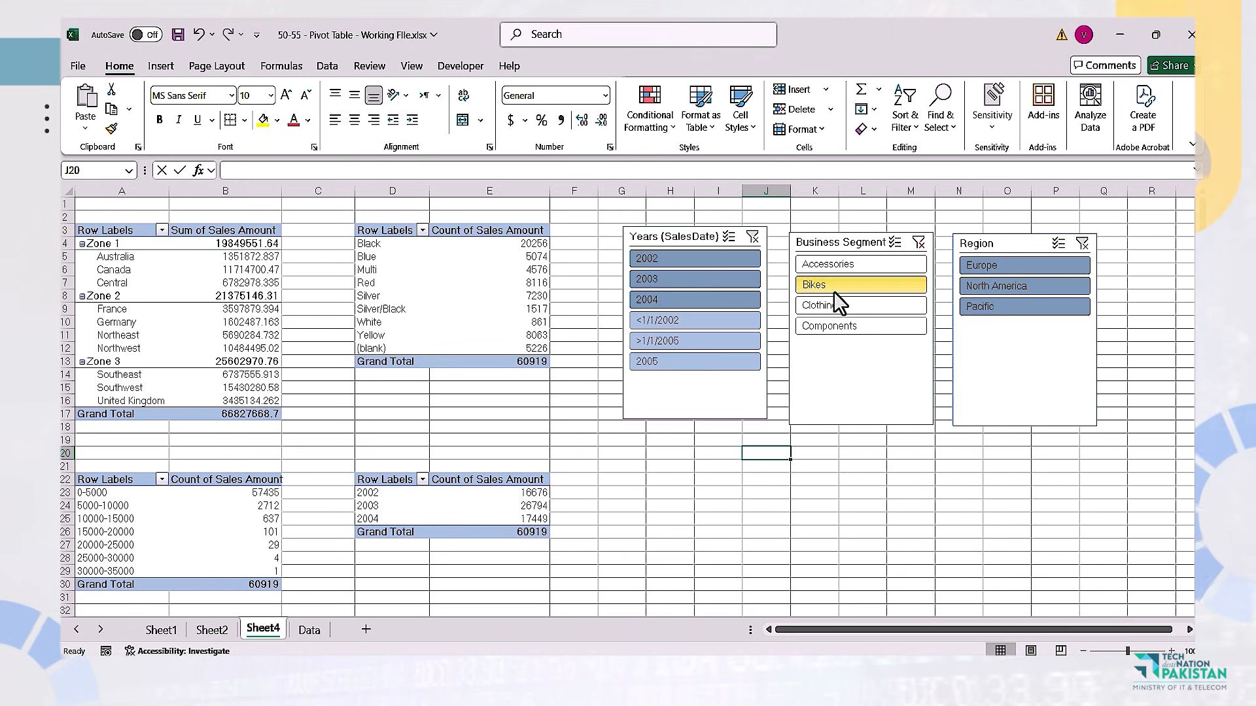
ctrl+click(837, 306)
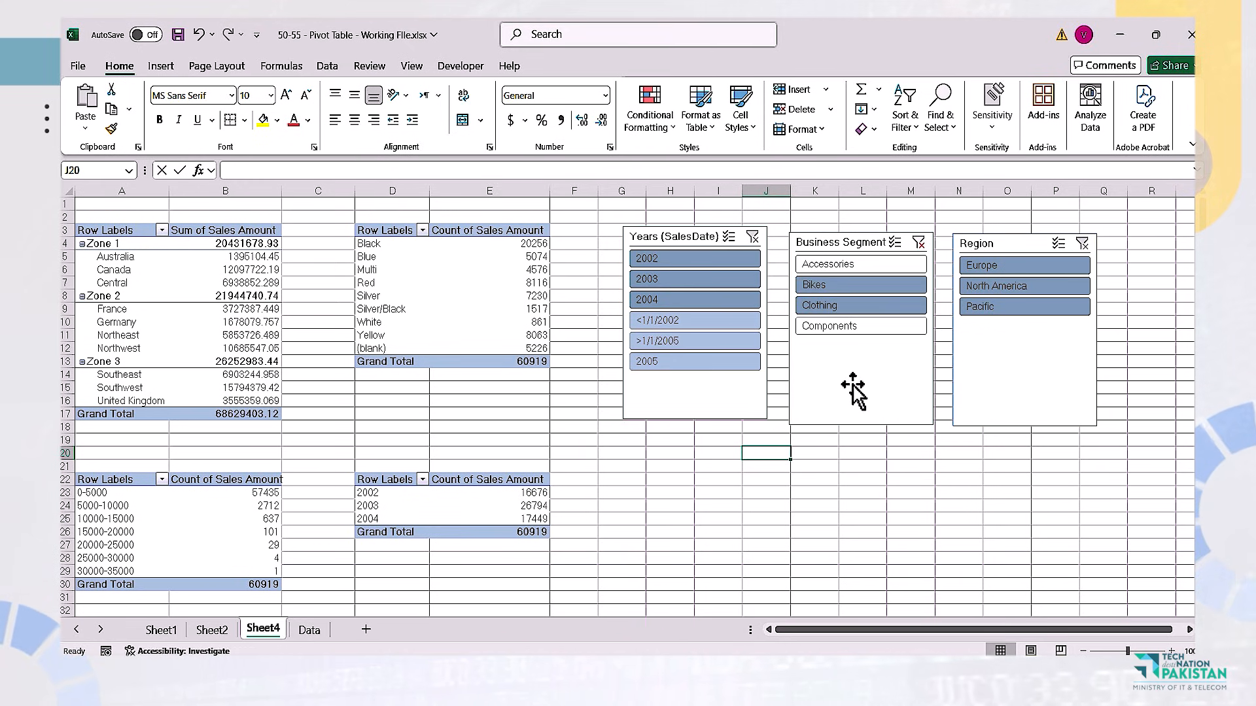
click(917, 247)
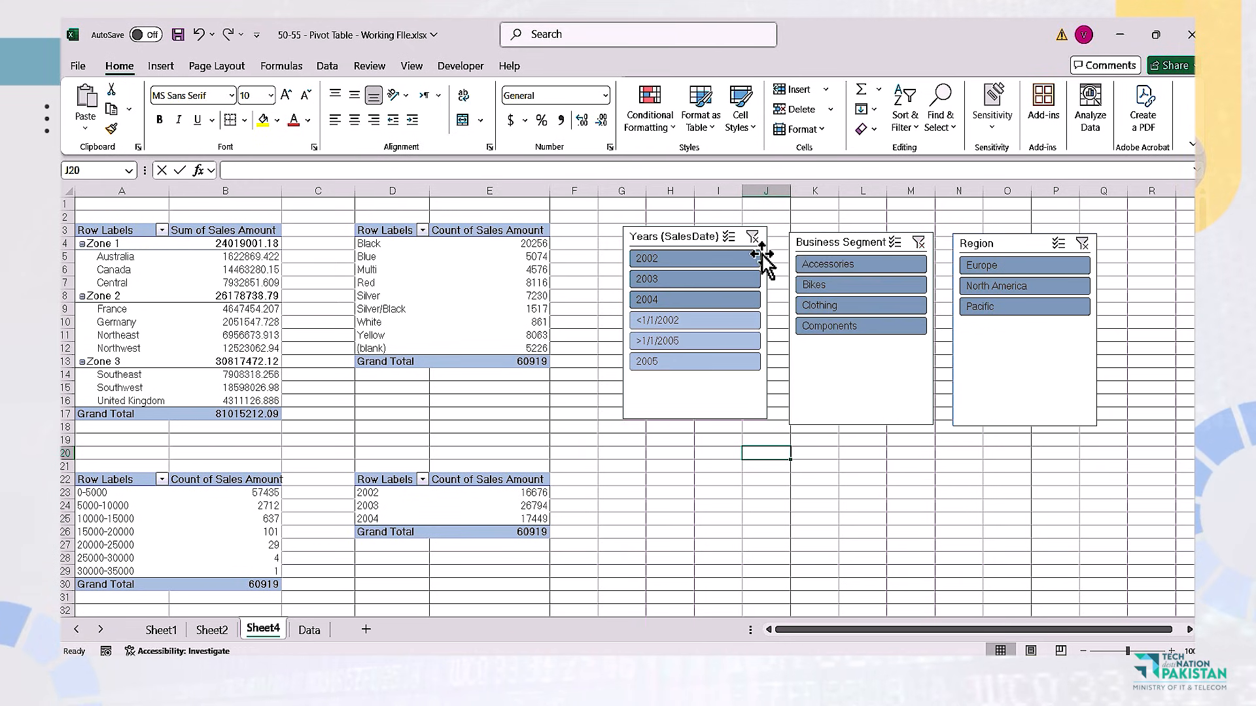
- Apply the light green slicer style to the Years (SalesDate) slicer
click(686, 242)
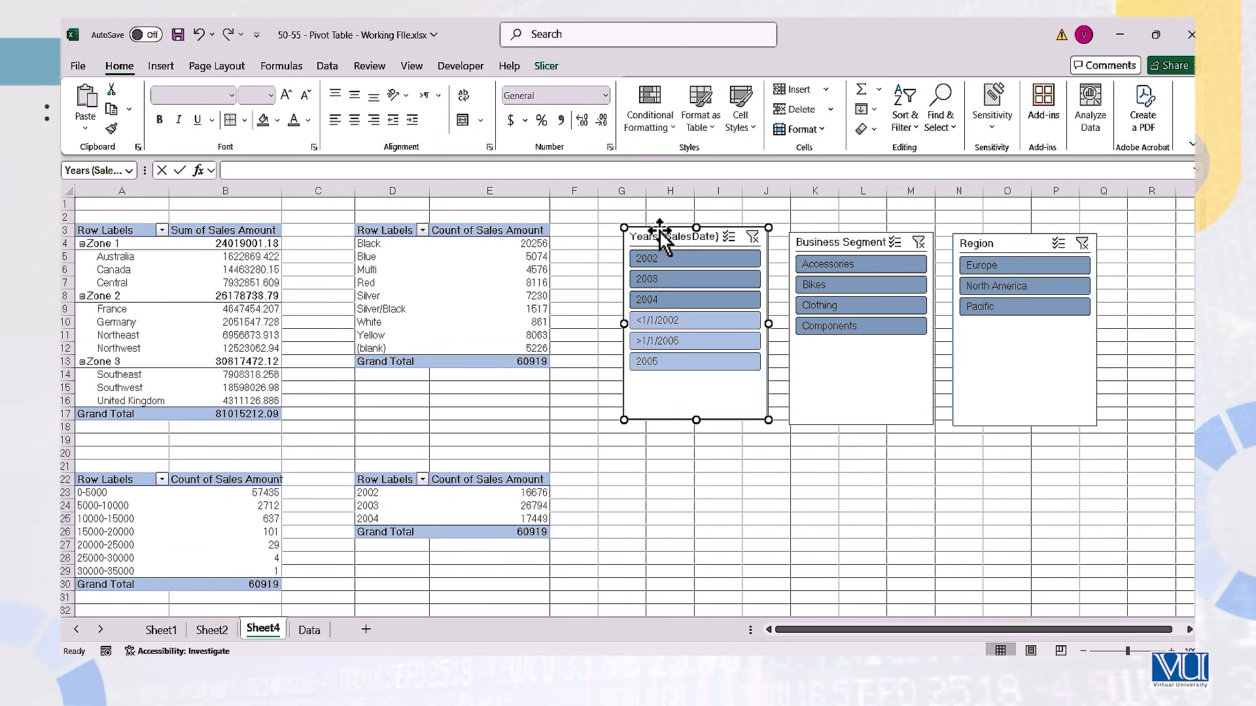
click(554, 65)
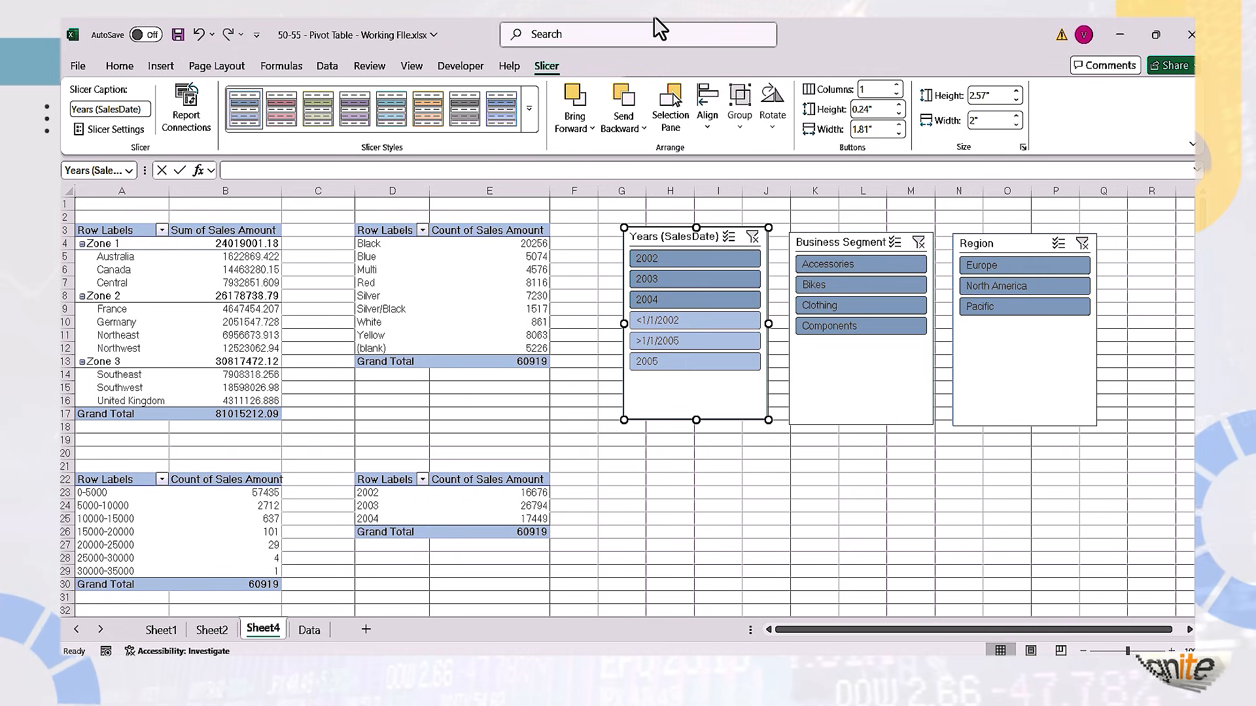
click(530, 110)
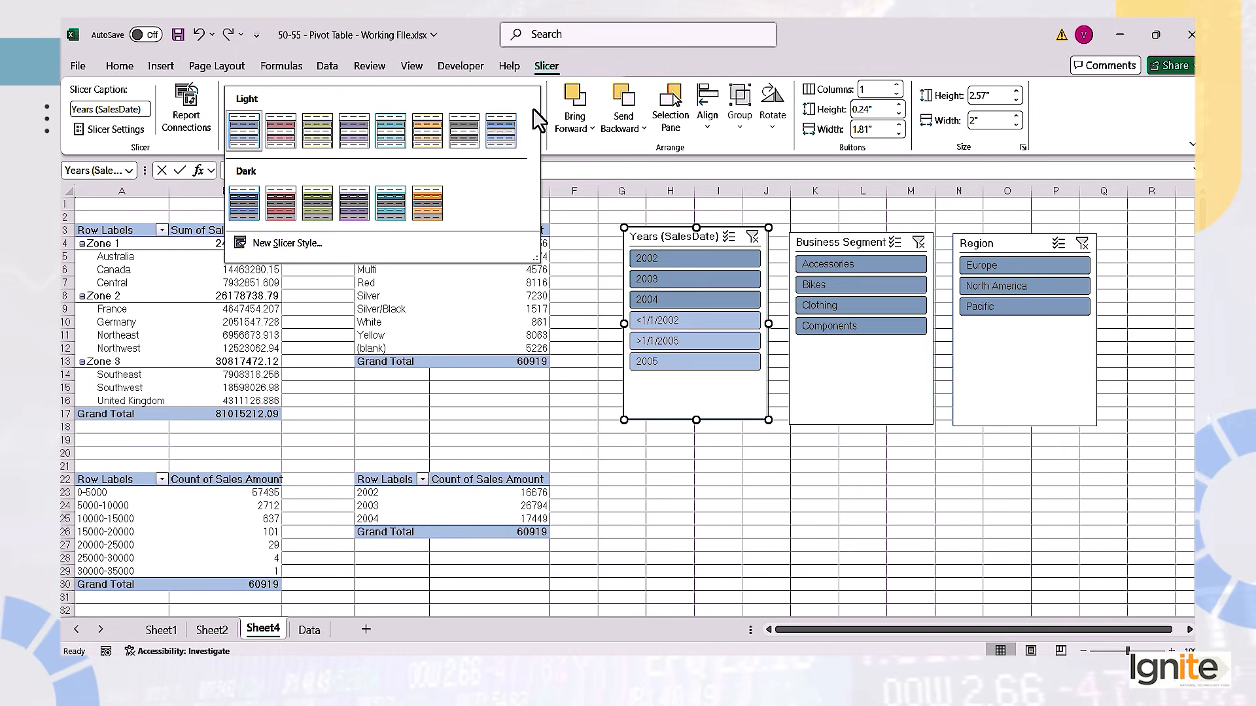
click(323, 145)
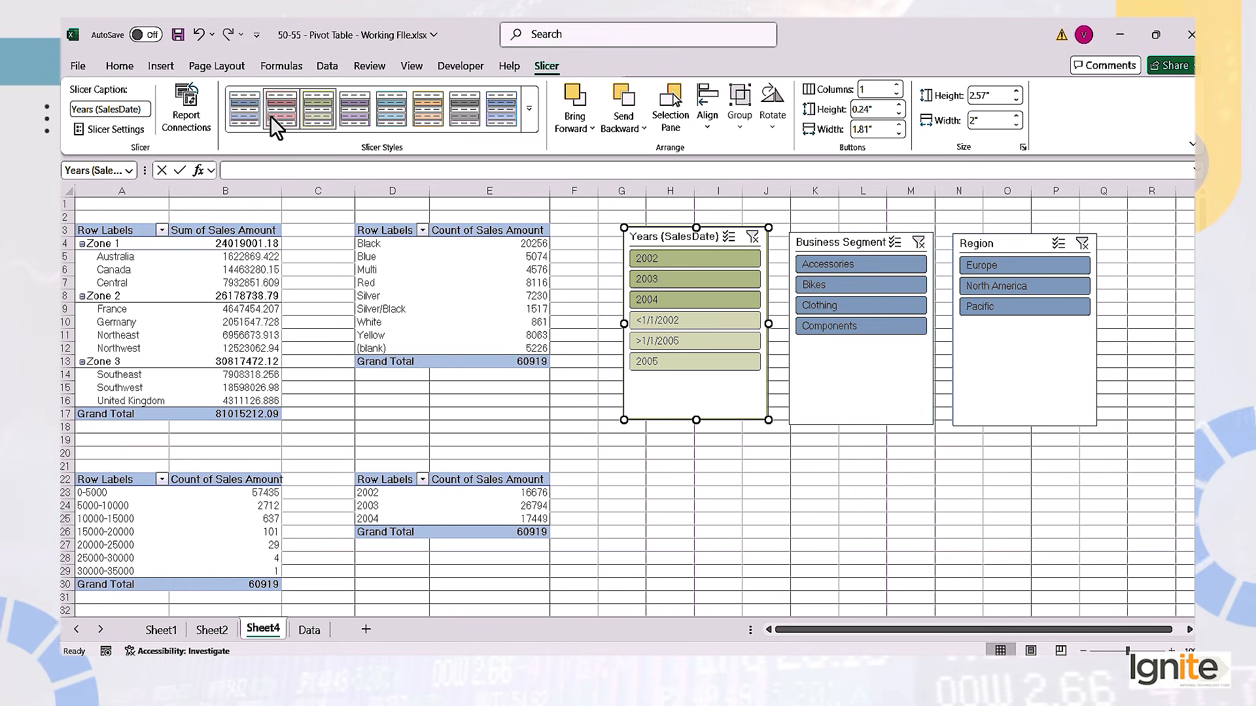
- Connect the Years (SalesDate) slicer to the Years, Count and Color pivot tables on Sheet4 in addition to Zones
click(192, 118)
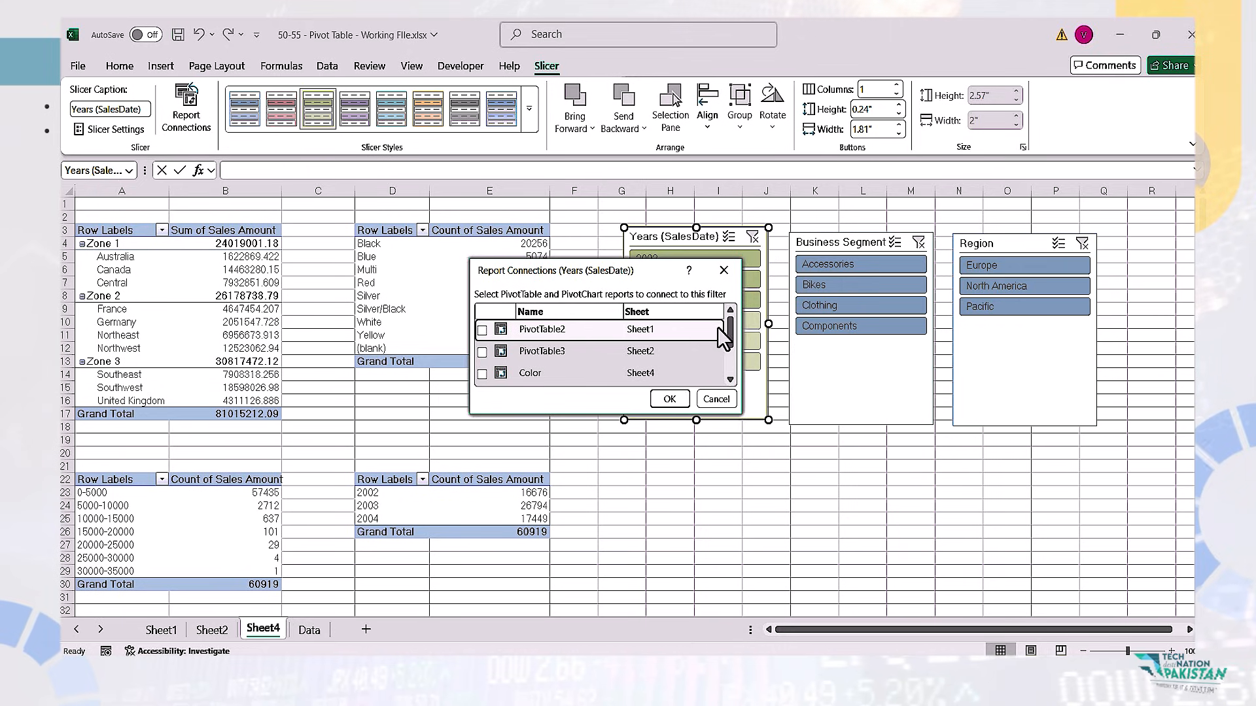
drag(728, 323, 736, 379)
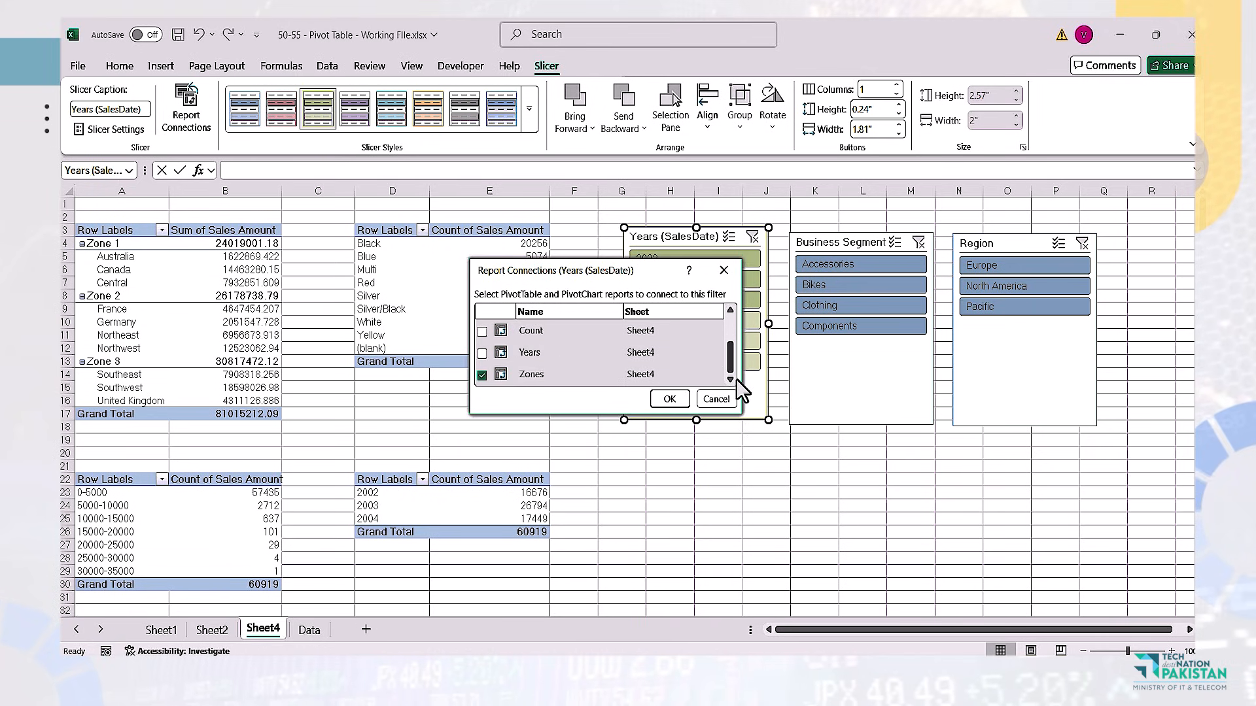
click(483, 355)
click(481, 331)
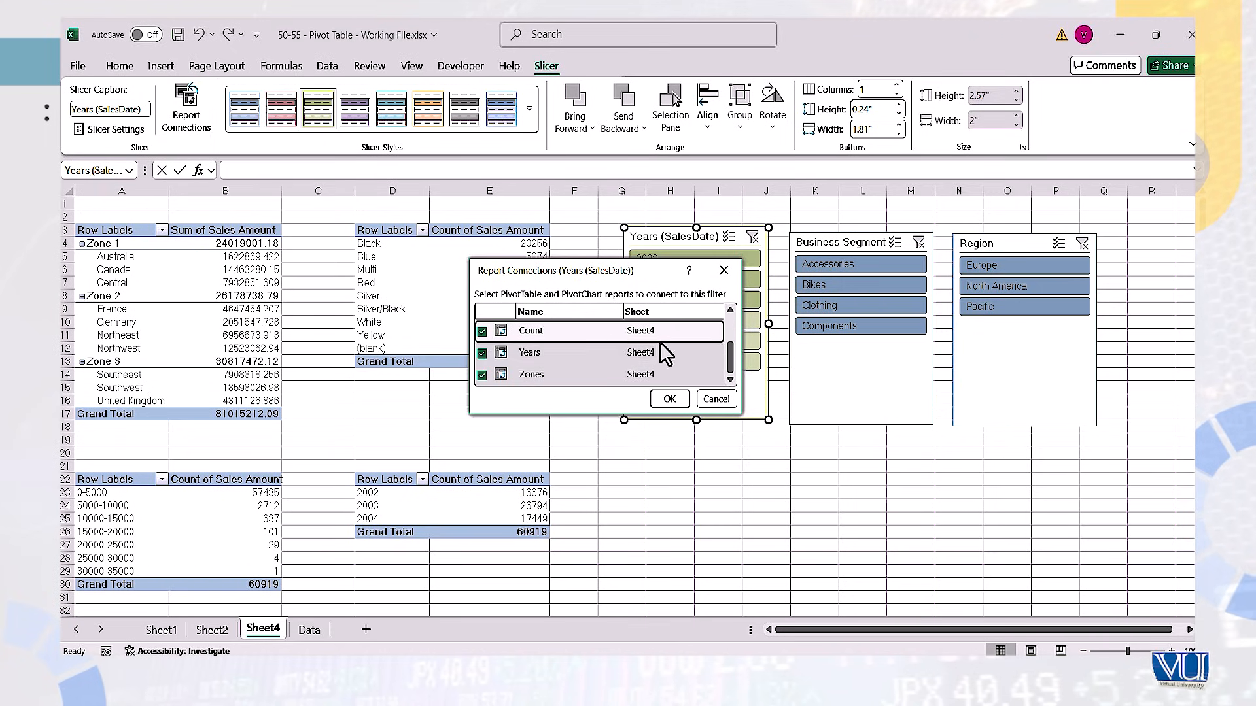
drag(731, 357, 728, 341)
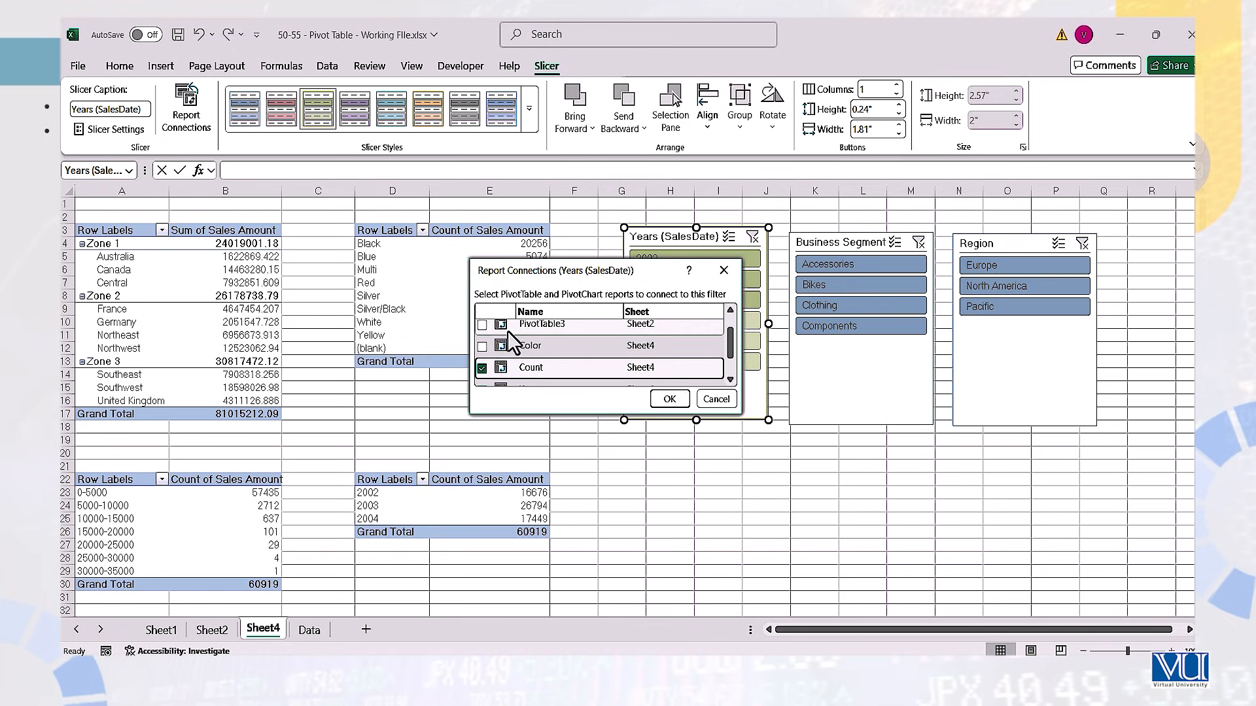
click(482, 347)
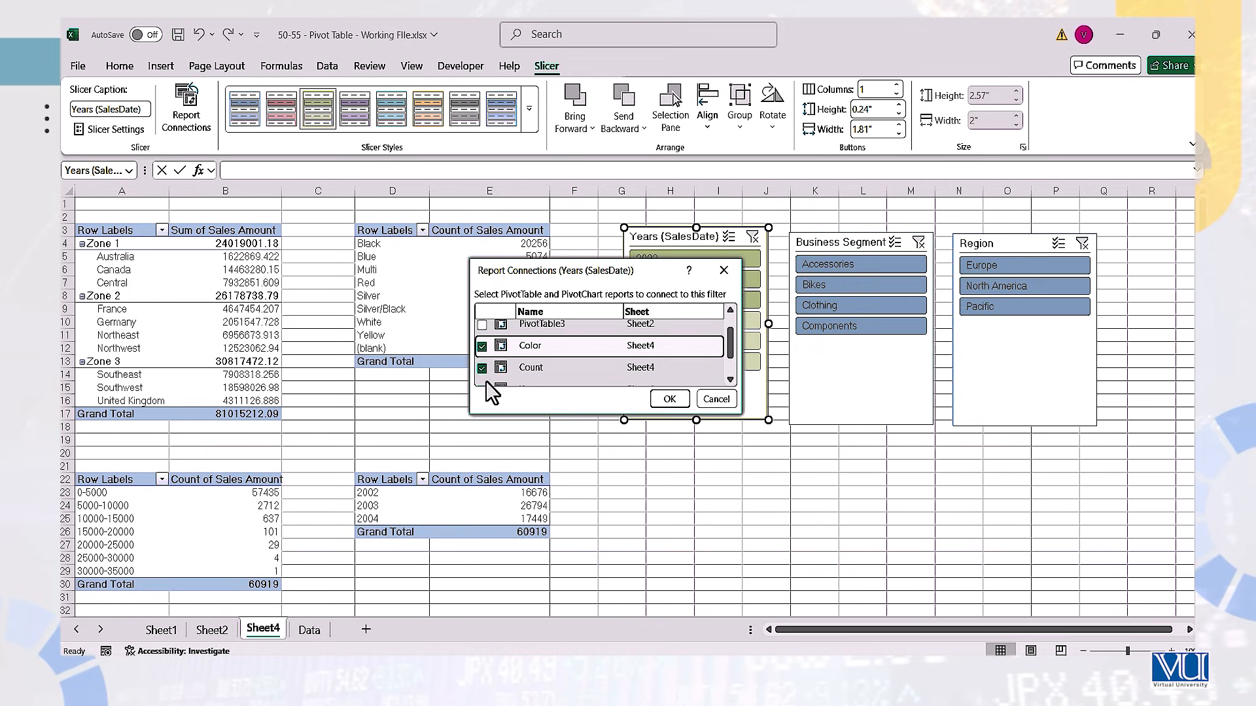
click(672, 398)
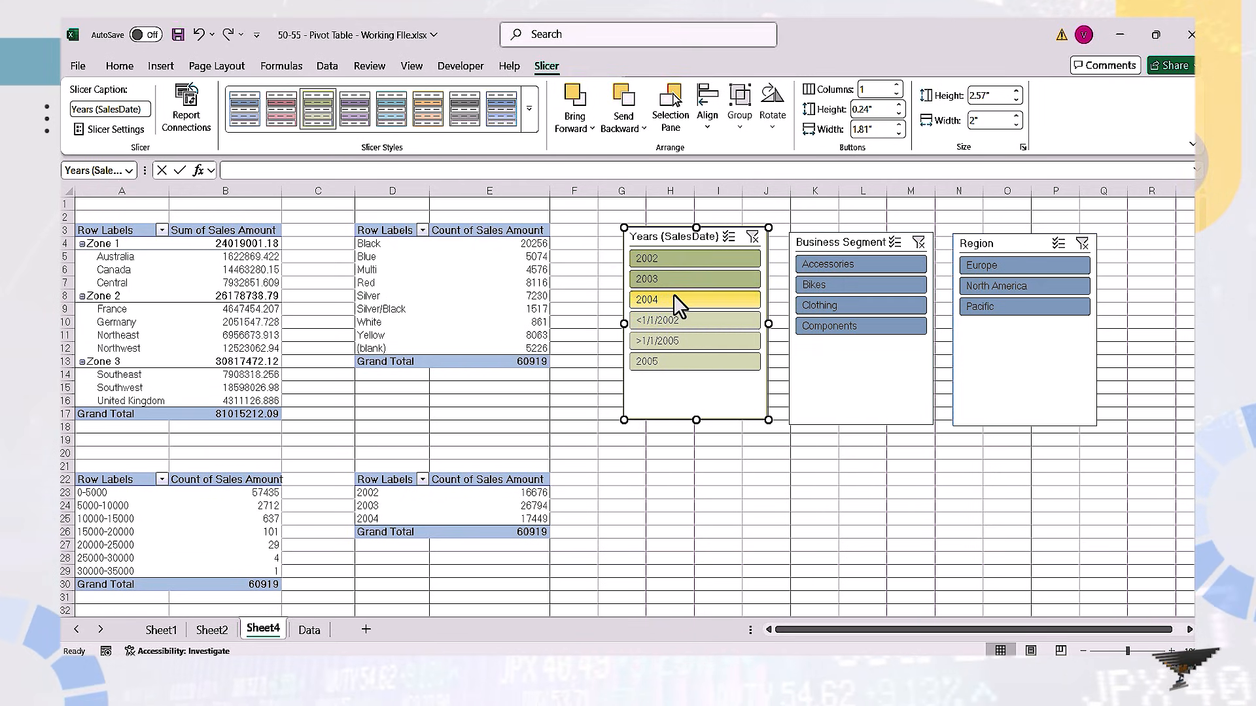
- Connect the Business Segment slicer to the Color, Count and Years pivot tables on Sheet4
click(808, 244)
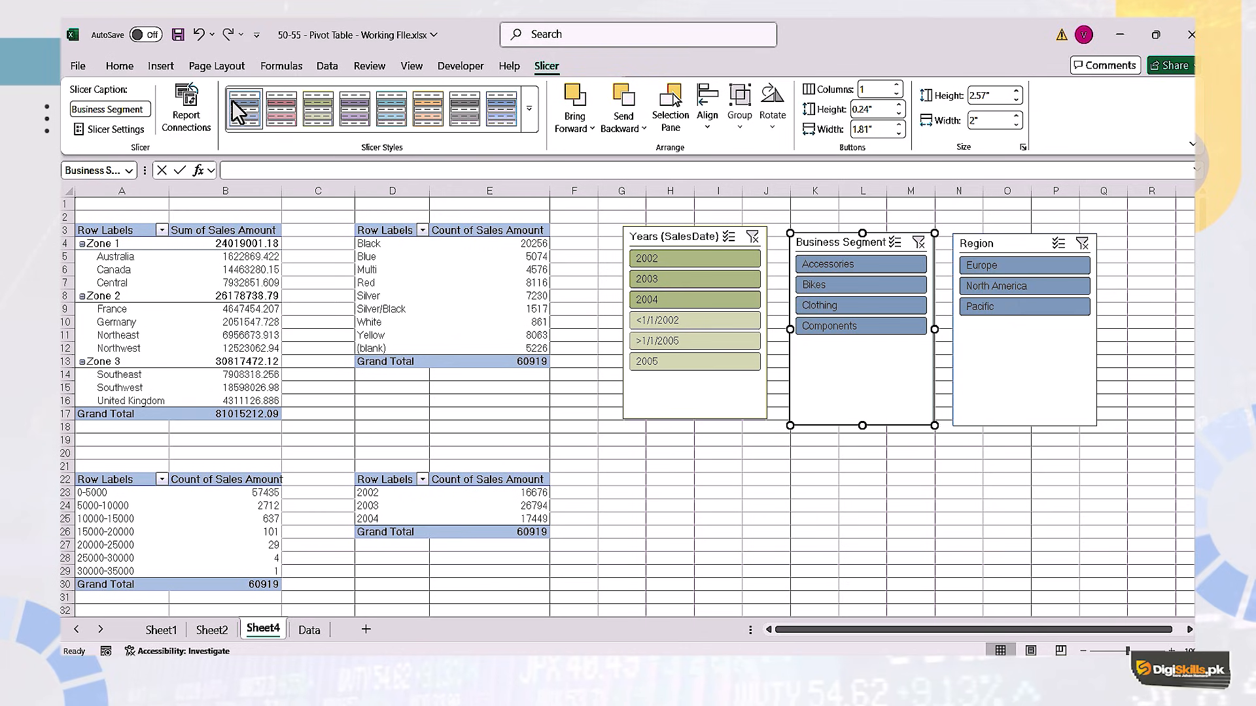
click(190, 117)
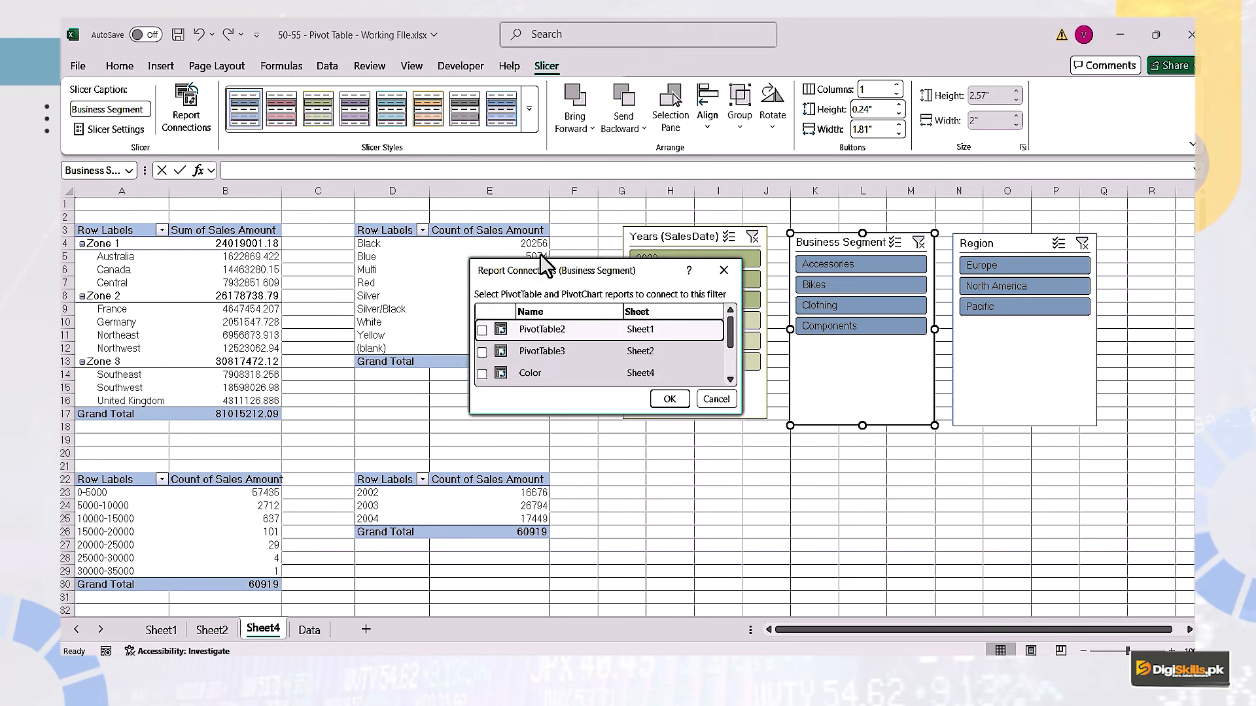
click(483, 374)
scroll(497, 383, down, 1)
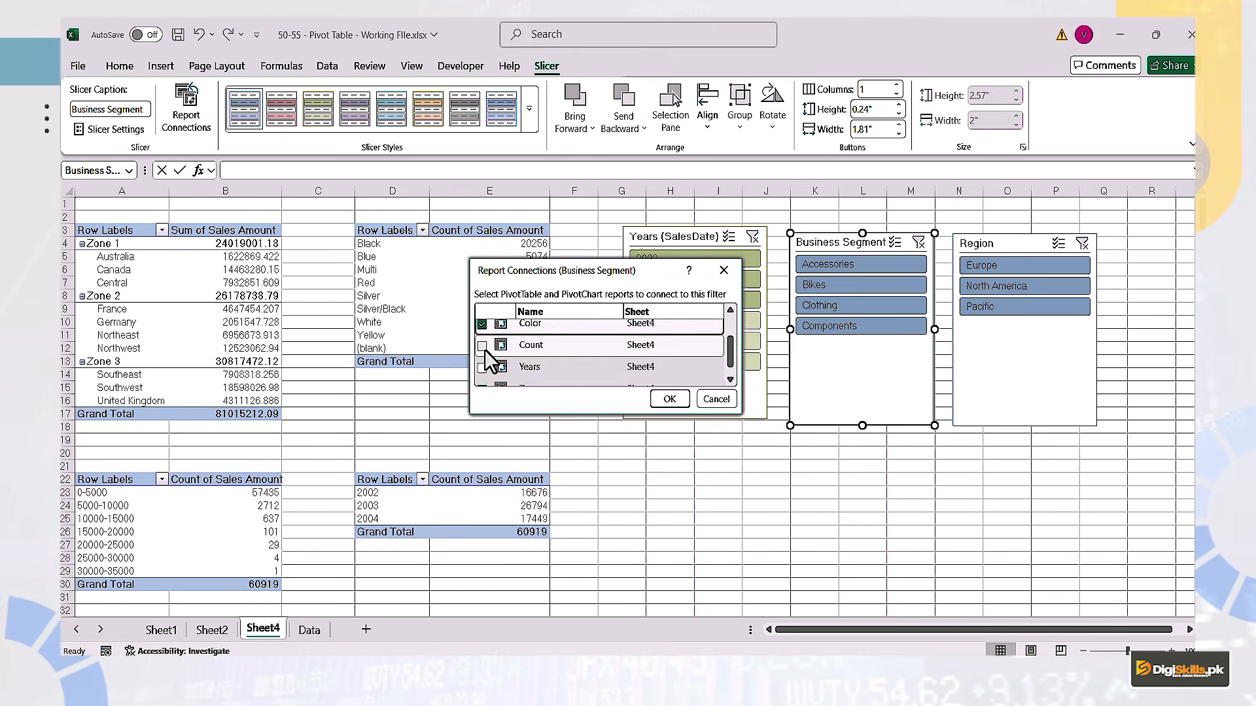
click(482, 345)
click(482, 367)
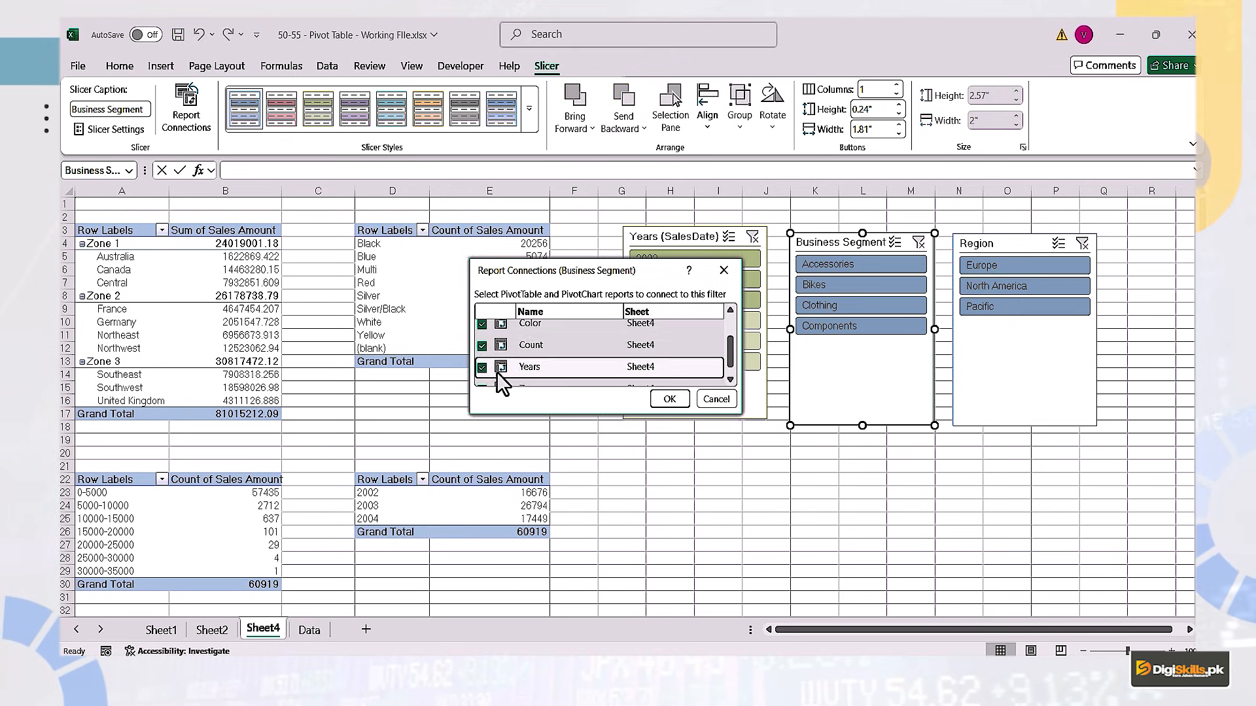
click(669, 399)
- Connect the Region slicer to the Color, Count and Years pivot tables, keeping Zones connected
click(965, 246)
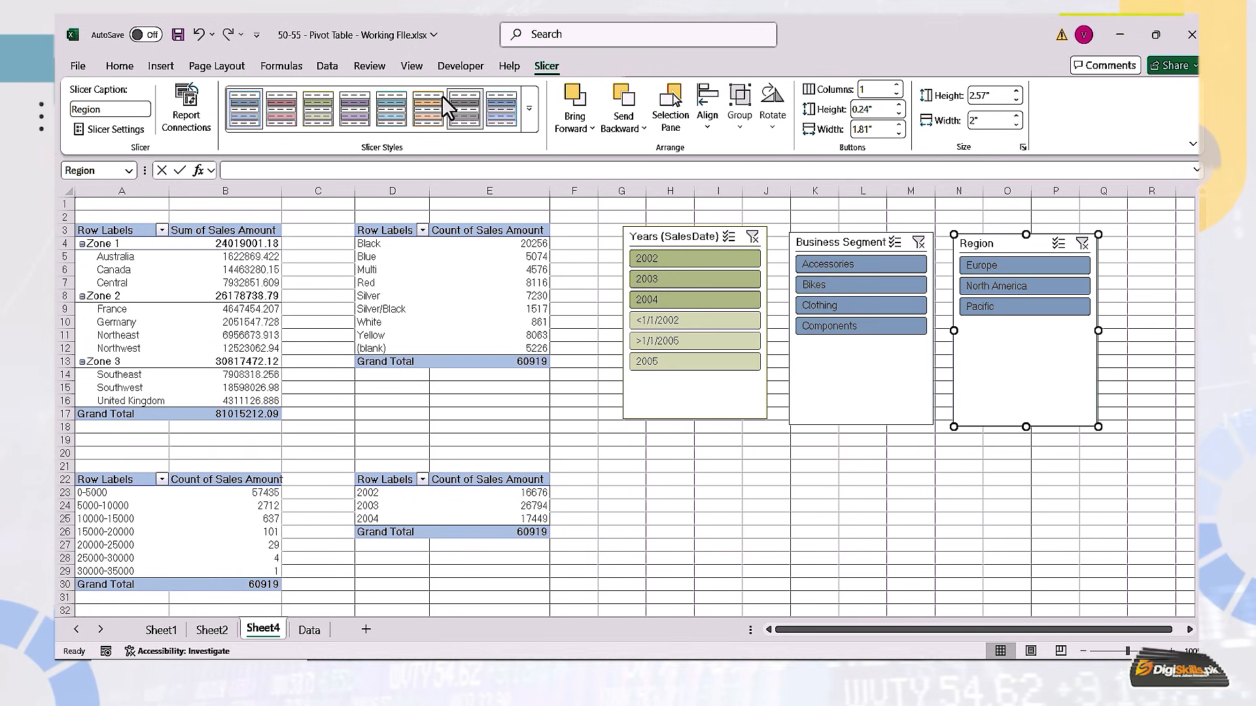
click(188, 110)
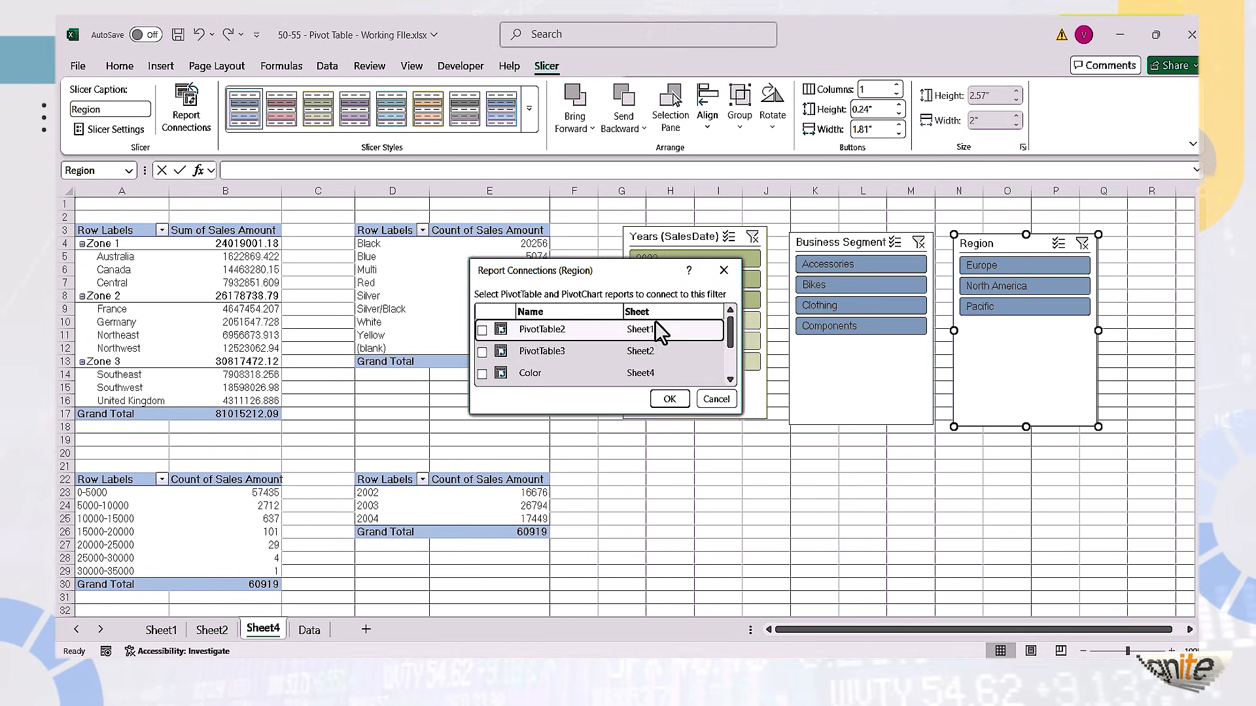
click(482, 374)
scroll(486, 372, down, 1)
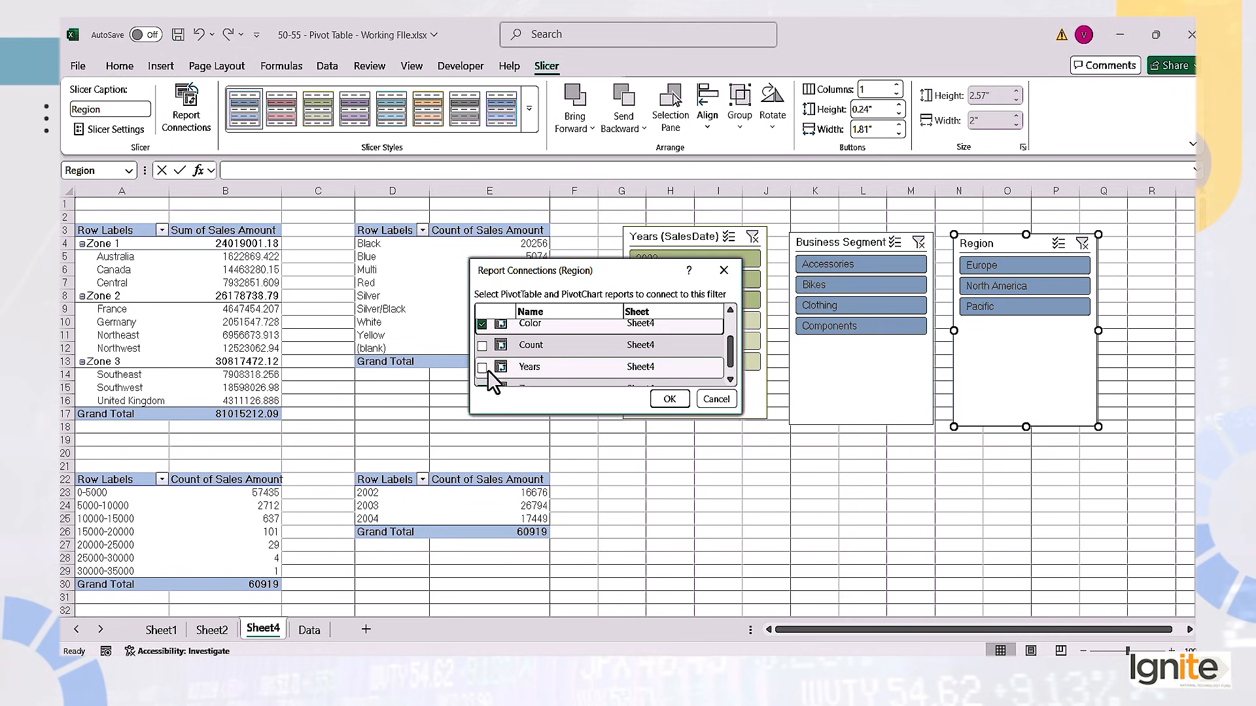
click(481, 351)
click(481, 366)
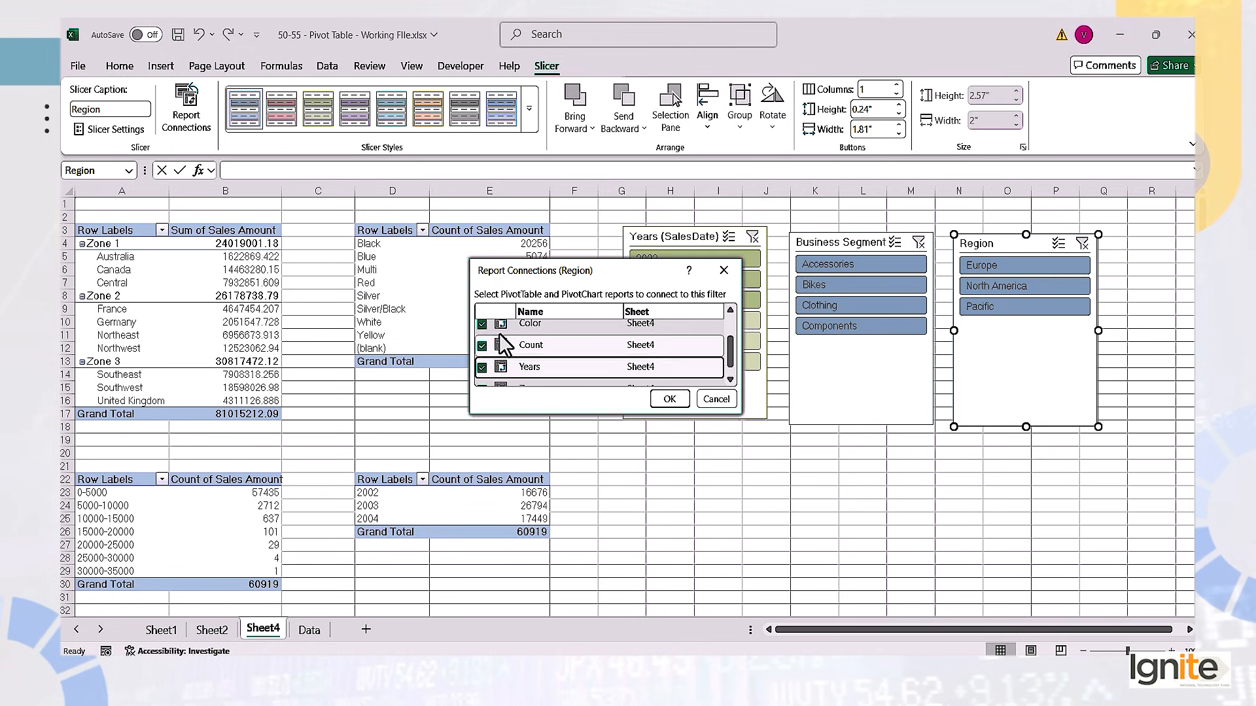
scroll(507, 343, down, 1)
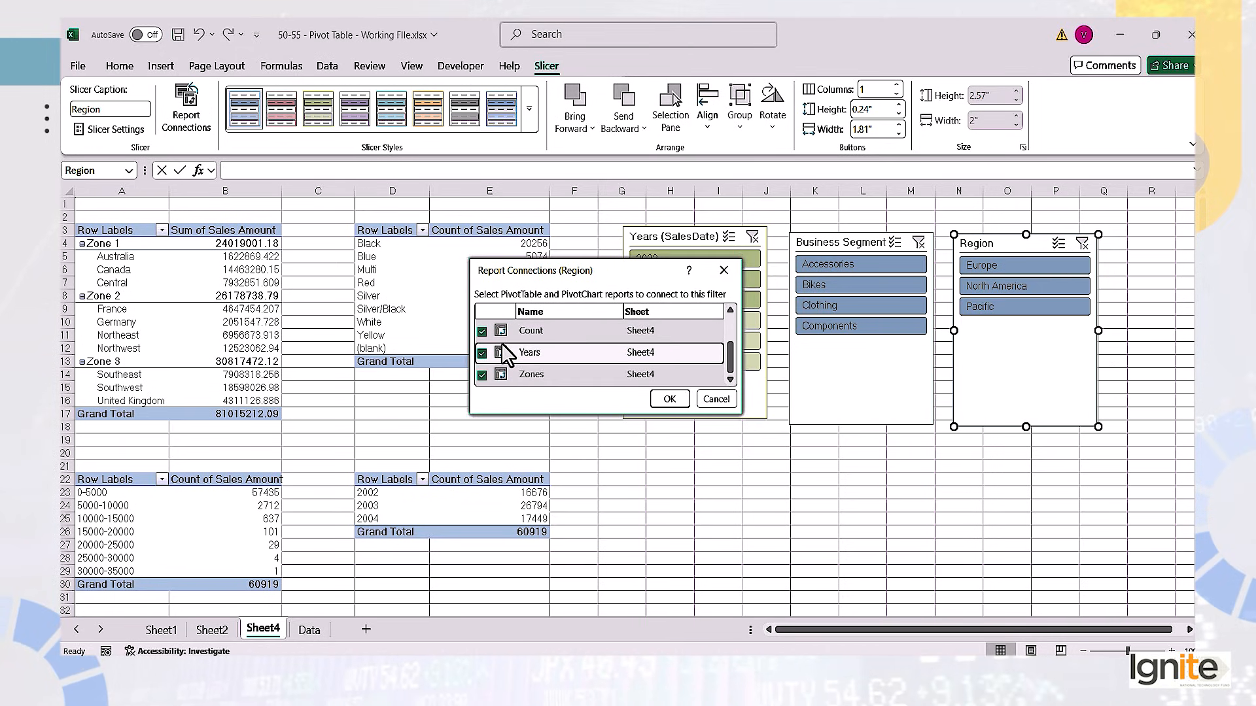
click(670, 399)
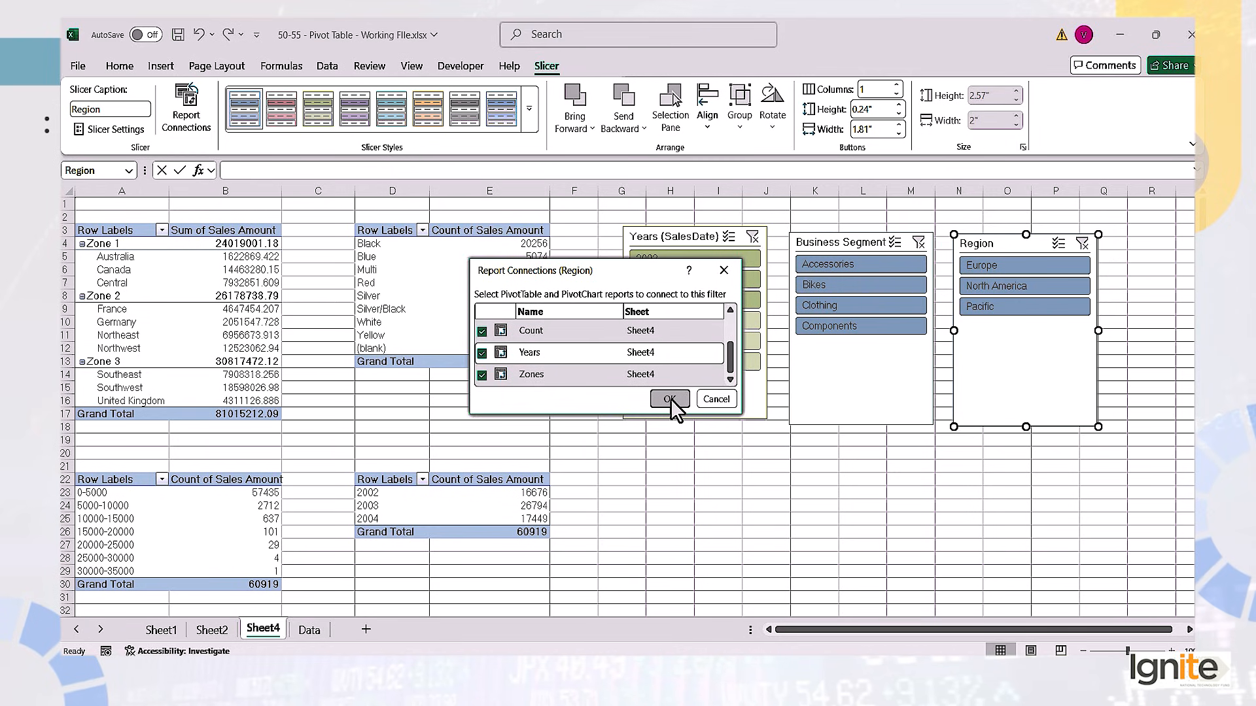
- Filter all four connected pivot tables by the Bikes business segment
click(815, 284)
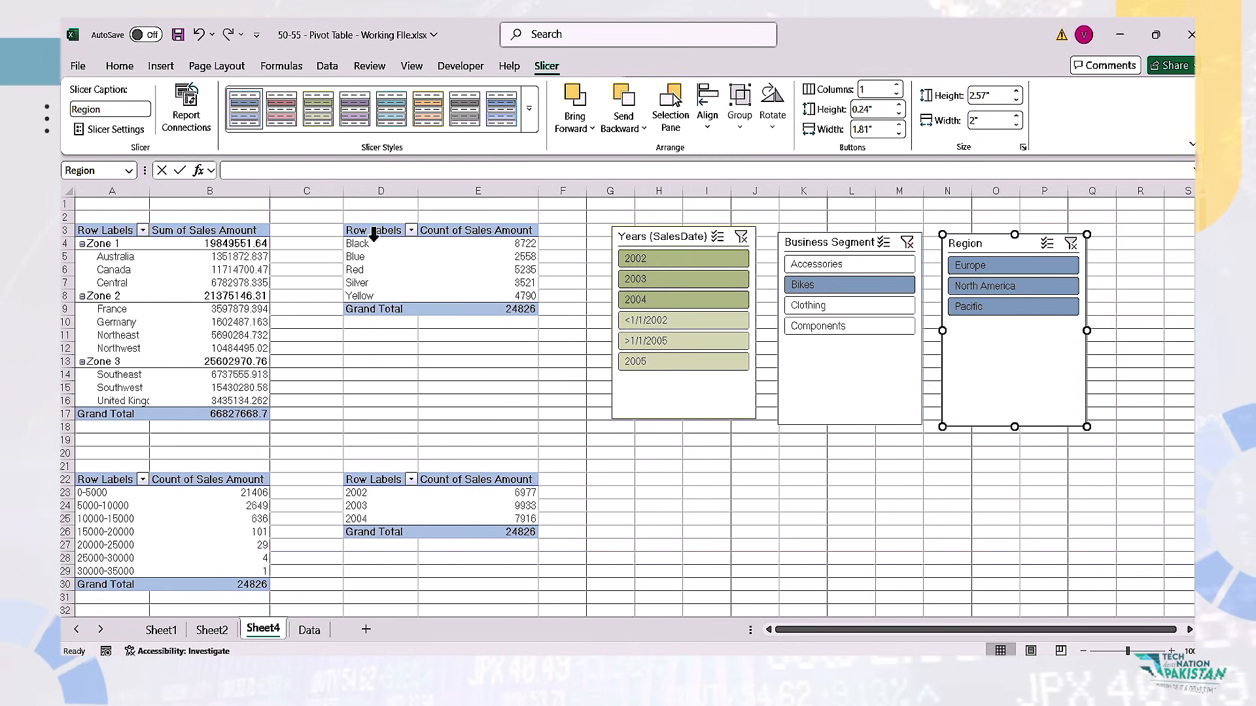